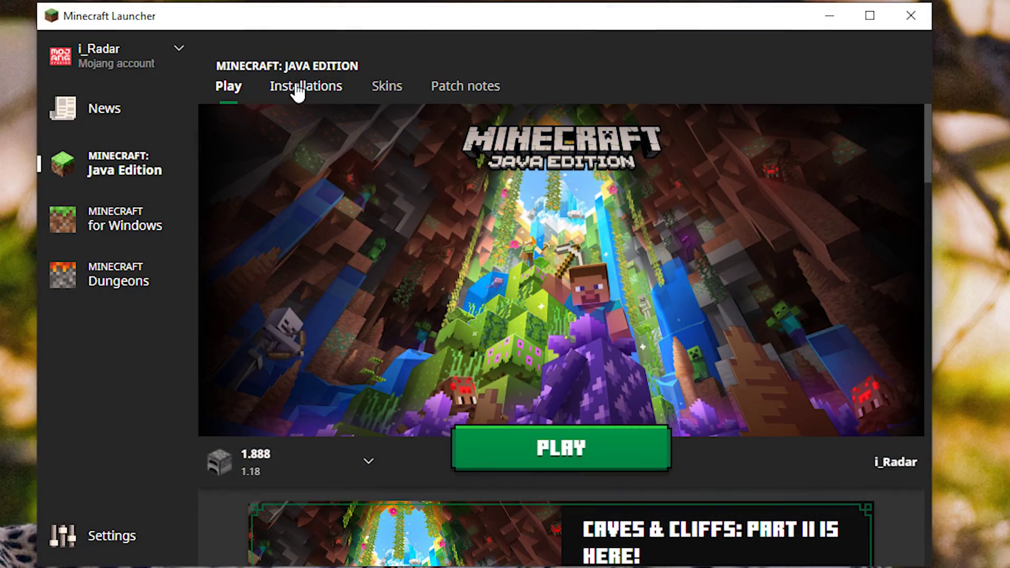
# - Create a new Java Edition installation named "awesome" using the Latest release (1.18) version
pyautogui.click(297, 89)
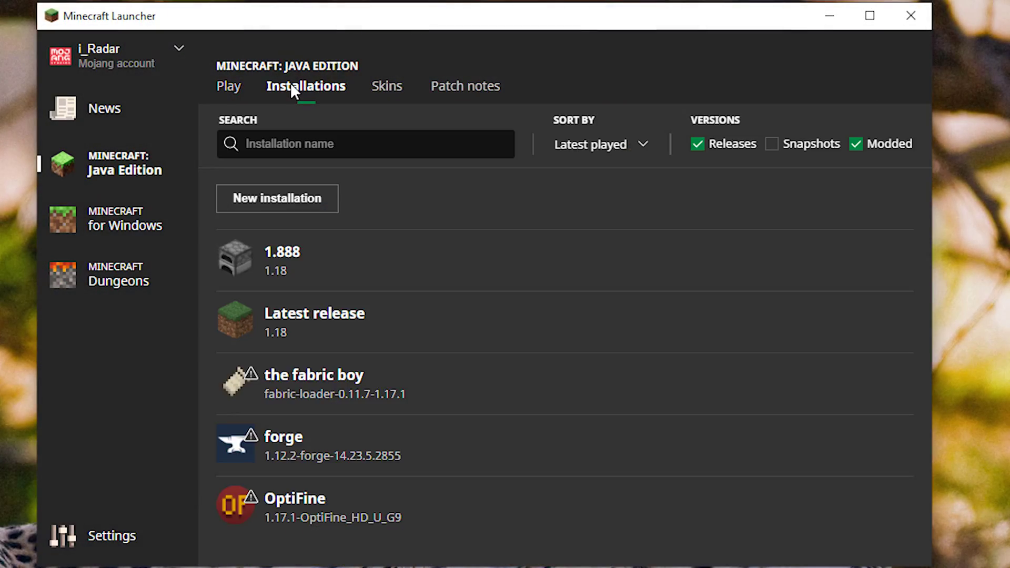
pyautogui.click(263, 200)
pyautogui.click(388, 268)
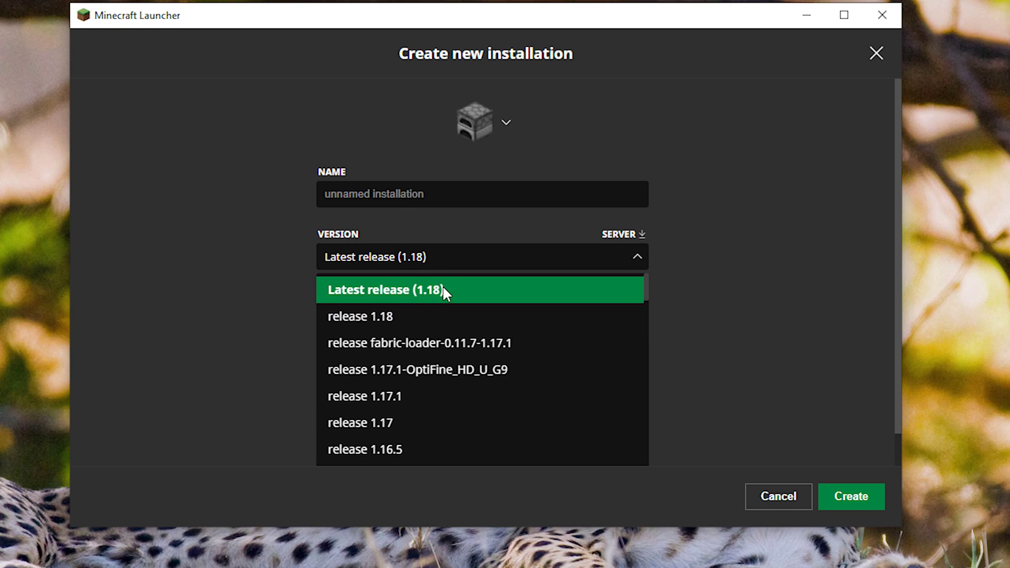
pyautogui.click(431, 295)
pyautogui.click(410, 203)
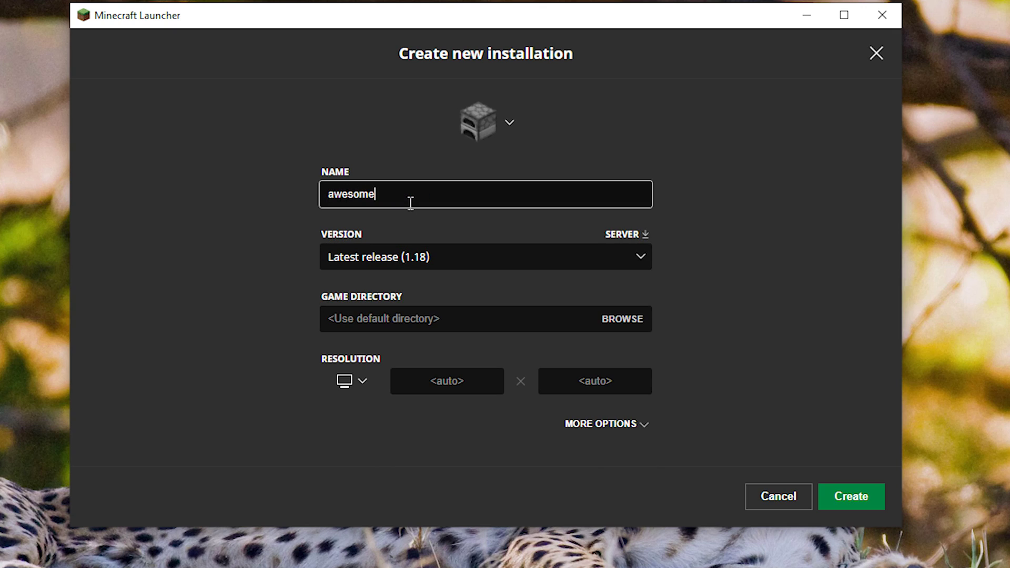
pyautogui.click(866, 497)
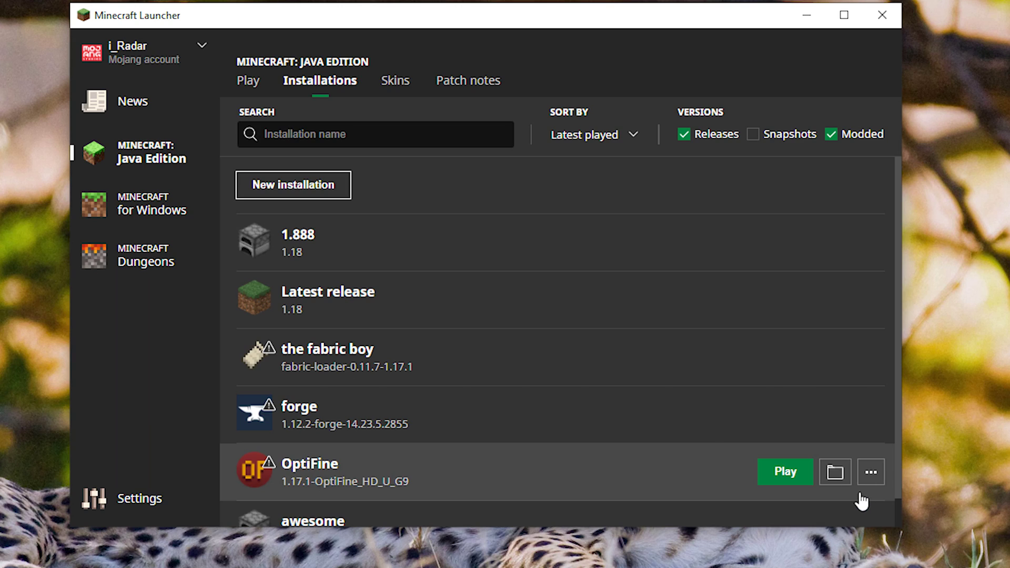
# - Run Minecraft 1.18 once from the "awesome" installation and quit the game at its title screen
pyautogui.click(254, 91)
pyautogui.click(318, 432)
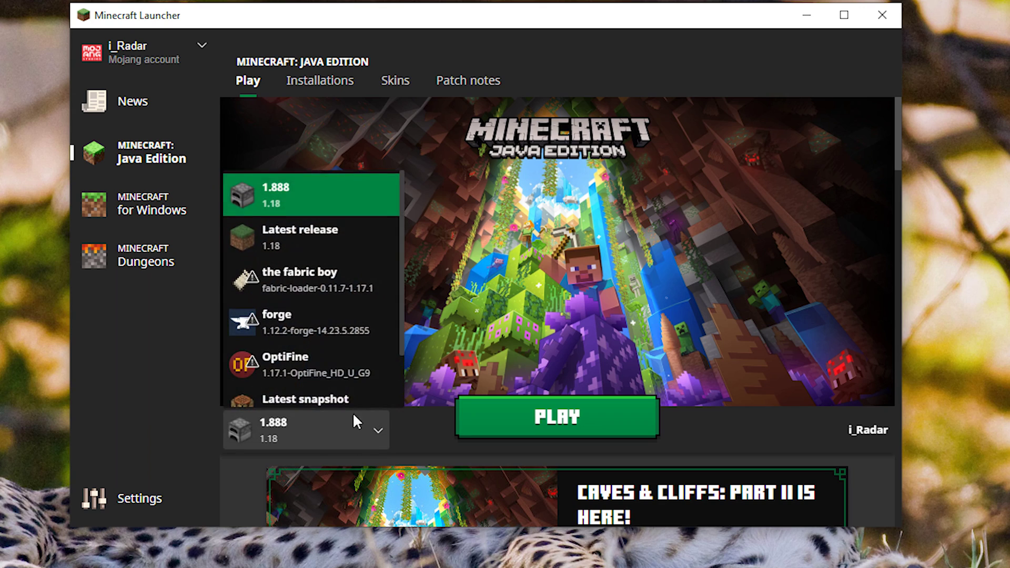
pyautogui.scroll(-3, 299, 314)
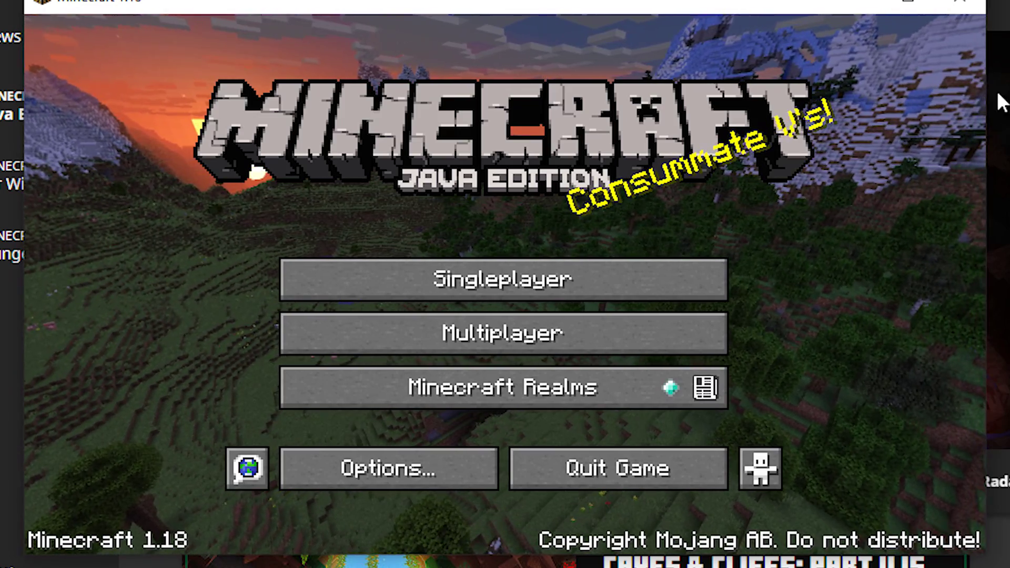
pyautogui.click(651, 470)
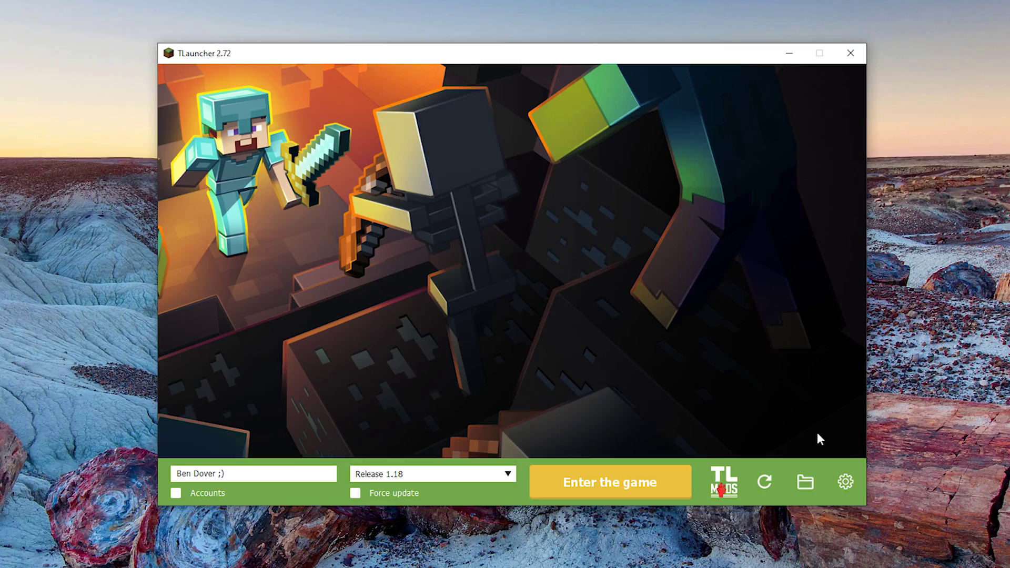
pyautogui.click(771, 502)
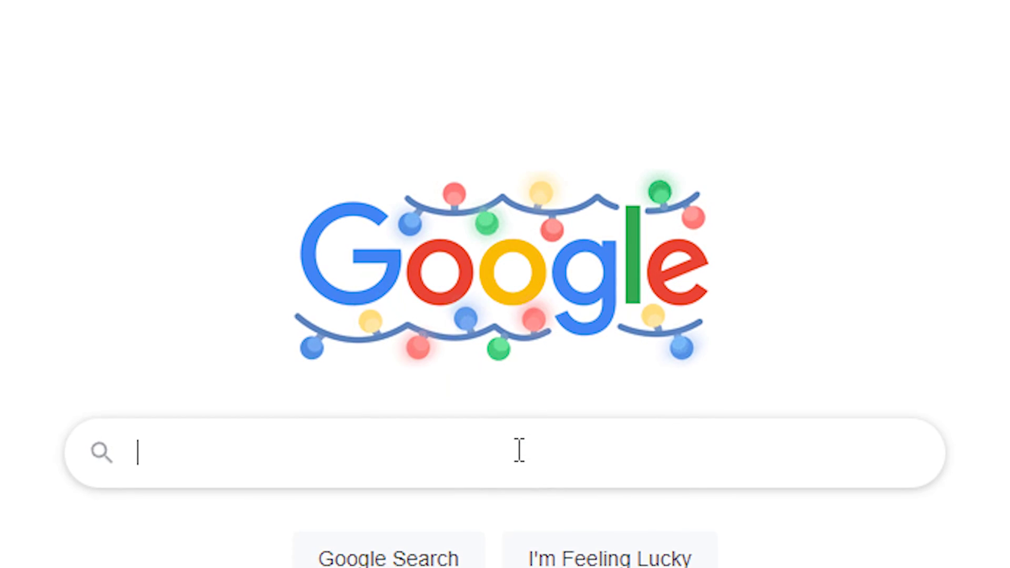
# - Search Google for "optifine" and open the official optifine.net website
pyautogui.write('o')
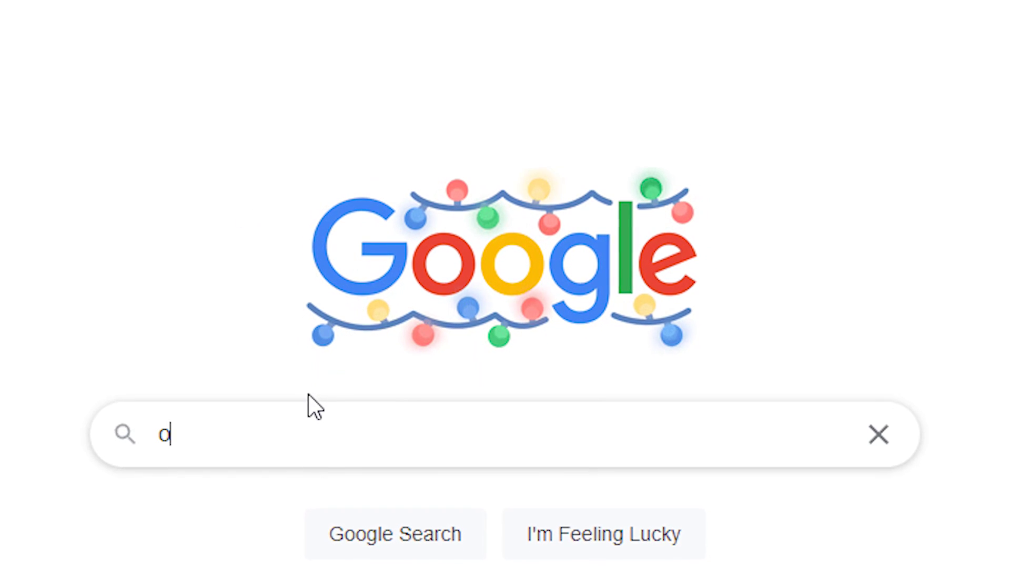
pyautogui.write('ptifine')
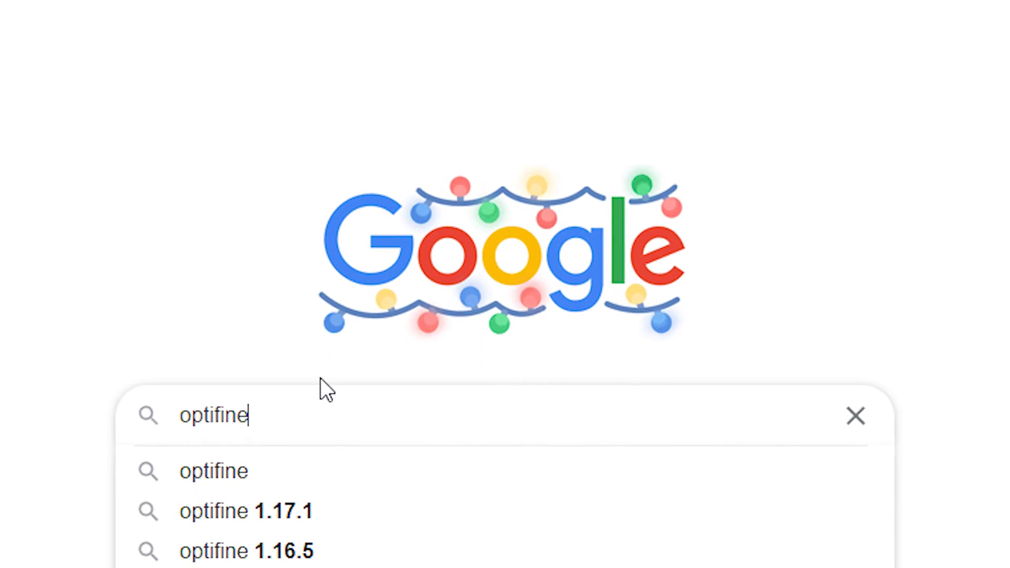
pyautogui.press('Return')
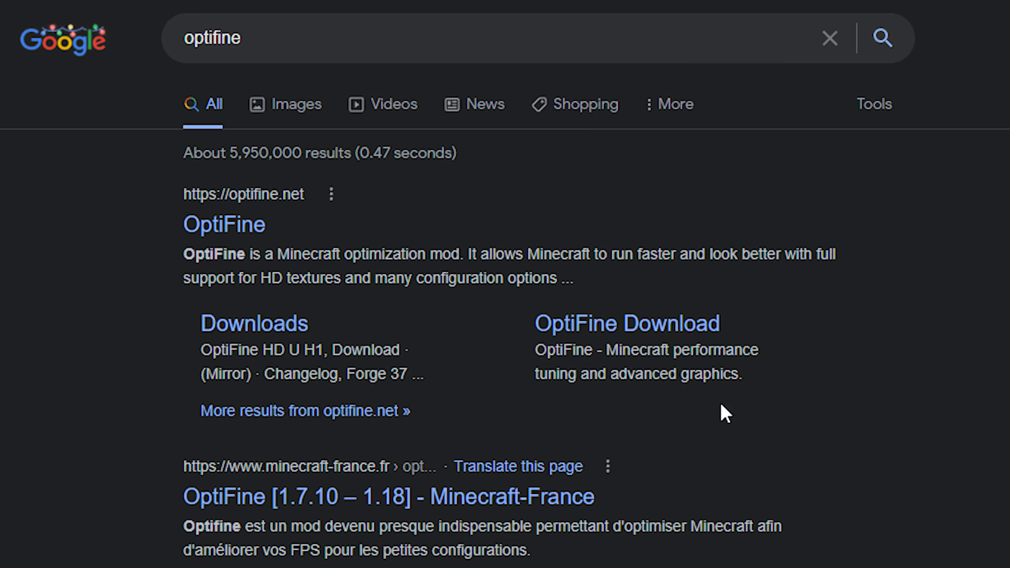
pyautogui.click(237, 233)
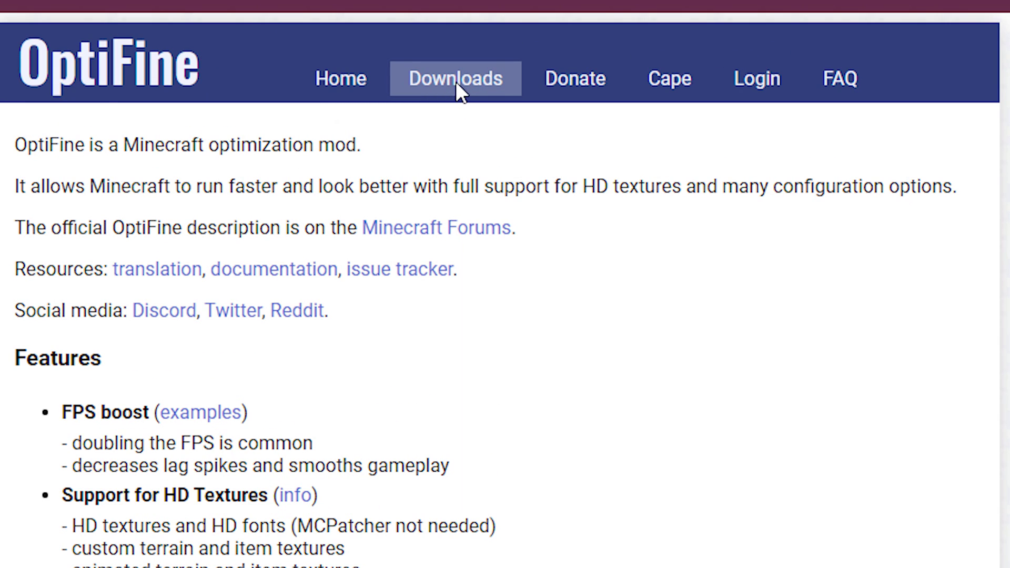
# - Download the preview version OptiFine HD U H3 pre6 for Minecraft 1.18 and save it to the Desktop
pyautogui.click(457, 89)
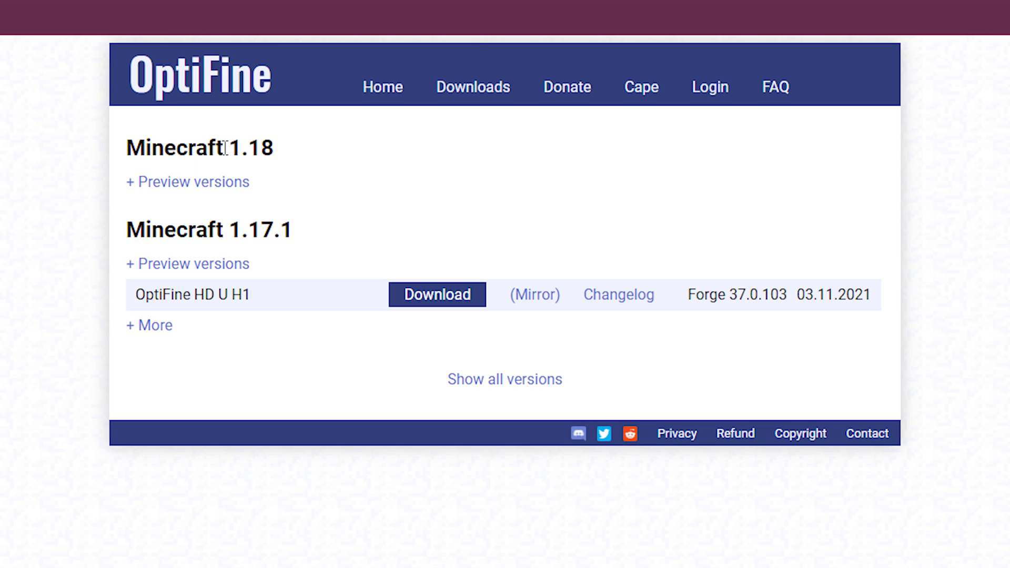
pyautogui.click(166, 185)
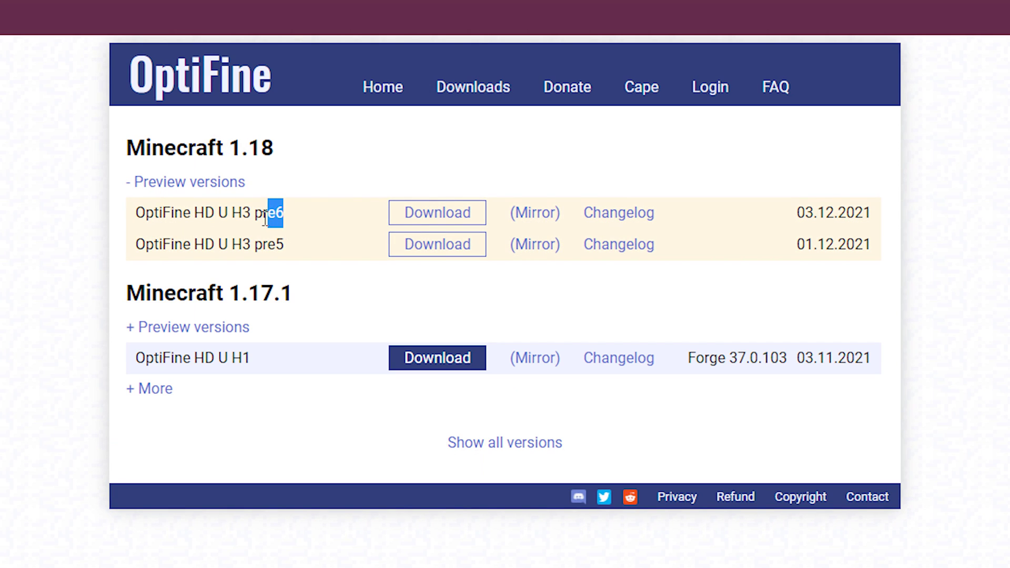
pyautogui.click(291, 225)
pyautogui.click(533, 215)
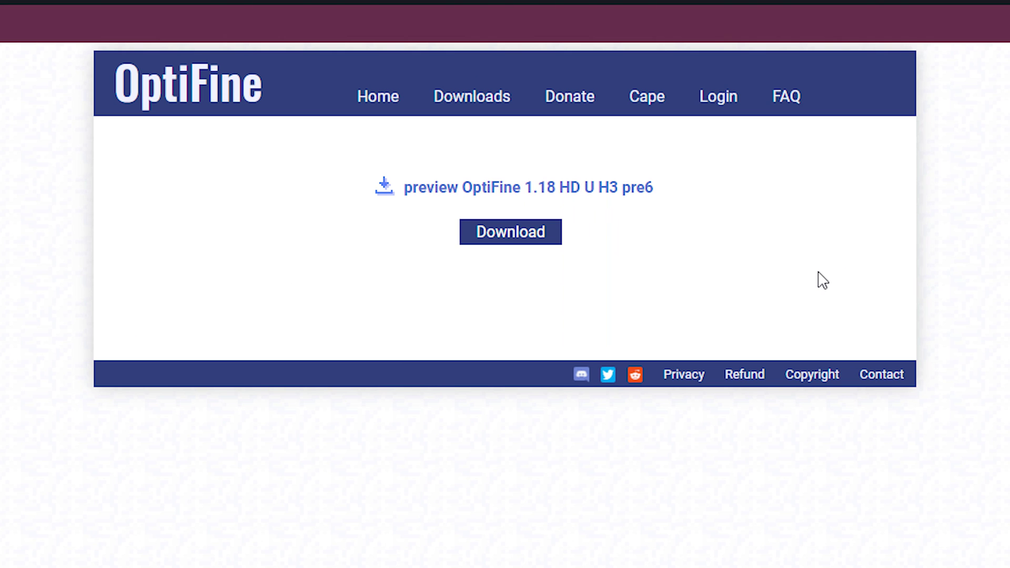
pyautogui.click(543, 245)
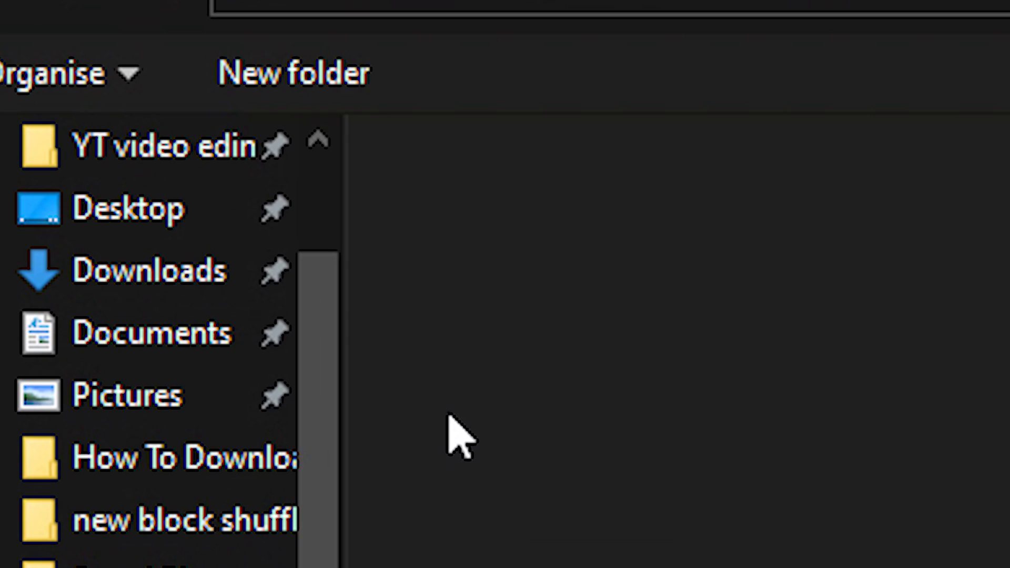
pyautogui.click(142, 216)
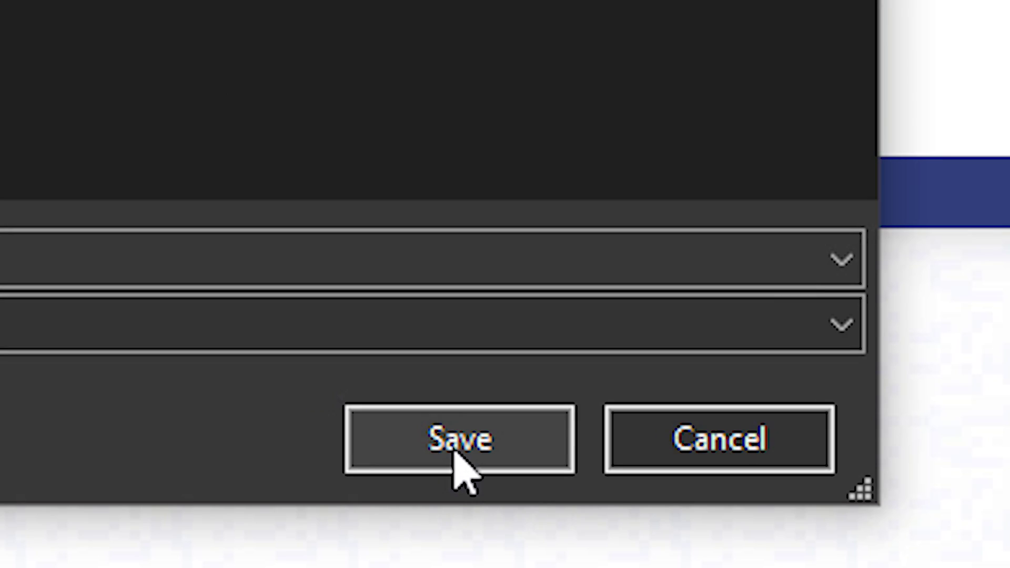
pyautogui.click(455, 447)
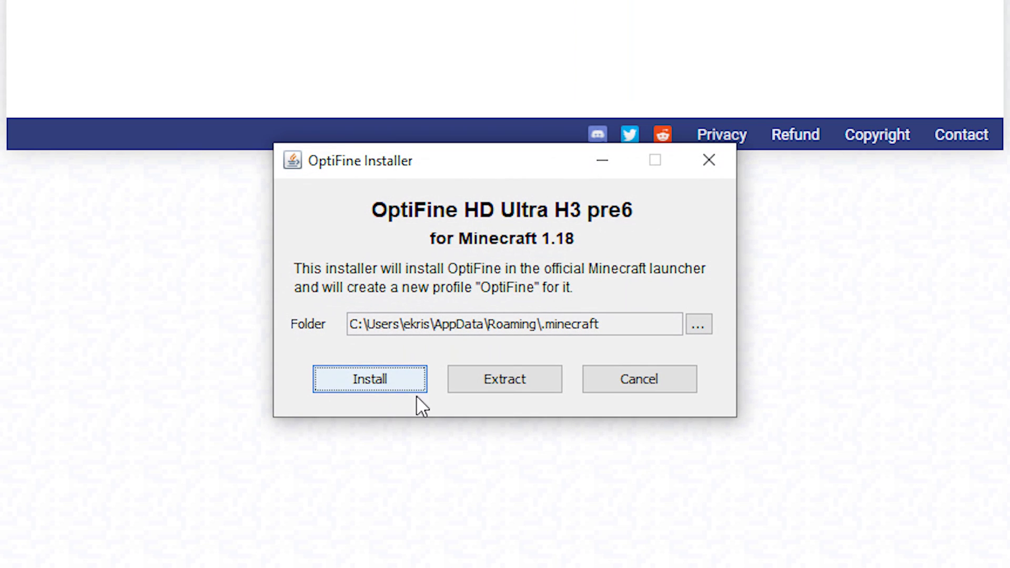
# - Install OptiFine HD Ultra H3 pre6 for Minecraft 1.18 into the .minecraft folder
pyautogui.click(374, 384)
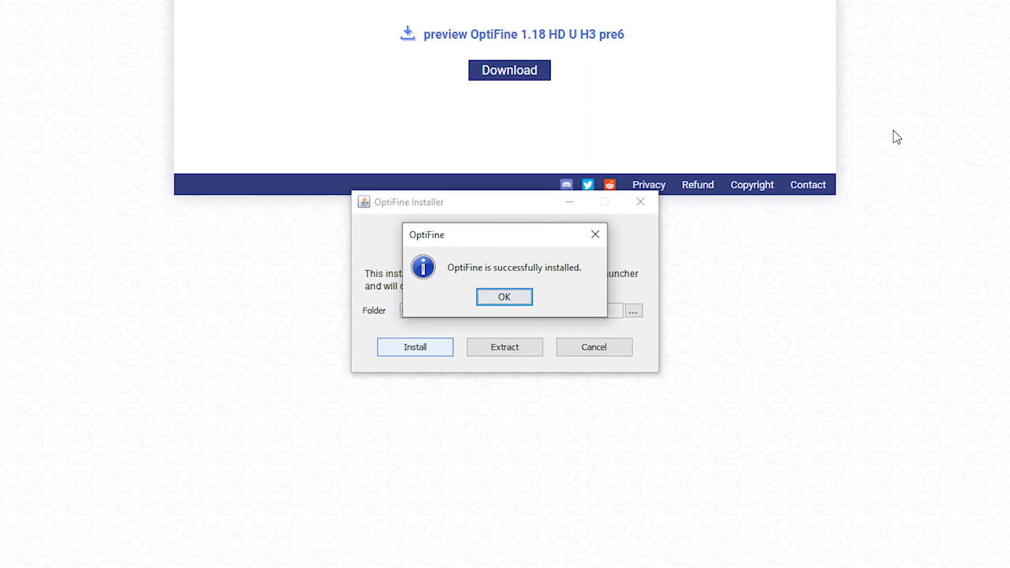
pyautogui.click(486, 296)
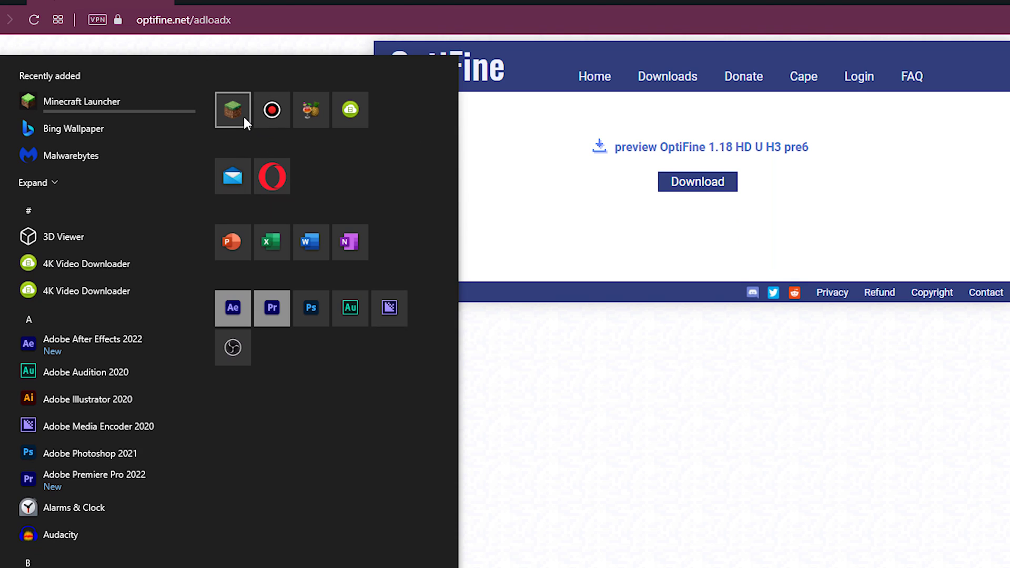
# - Switch to the Minecraft Launcher and create an installation named "18 optif" with version release 1.18-OptiFine_HD_U_H3_pre6
pyautogui.click(244, 116)
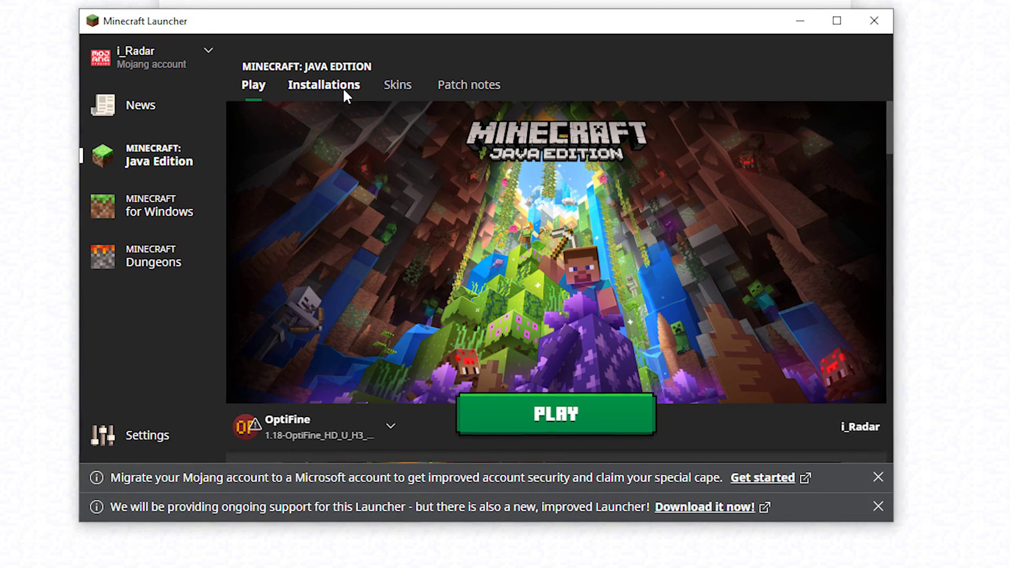
pyautogui.click(342, 88)
pyautogui.click(311, 185)
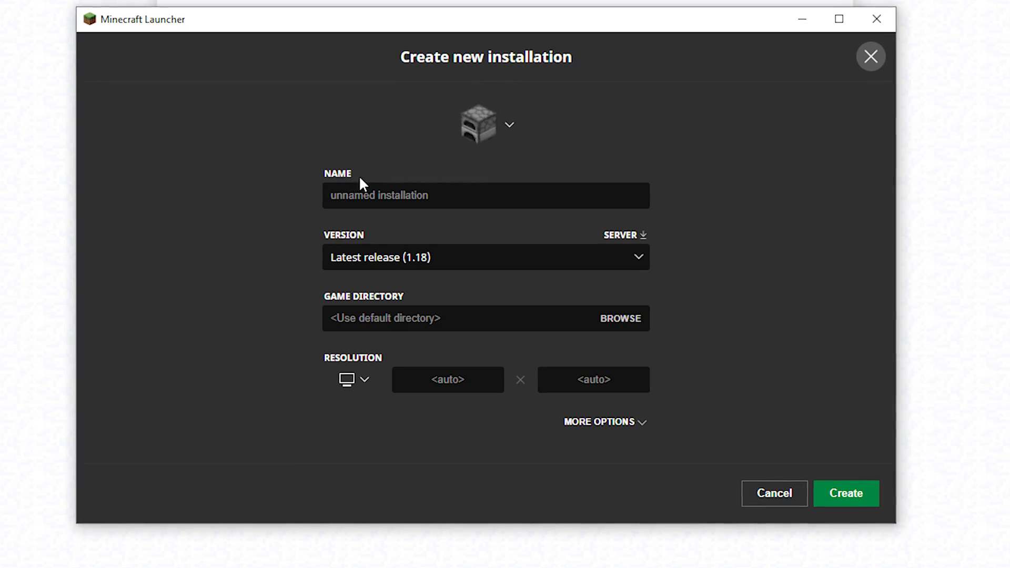
pyautogui.click(419, 257)
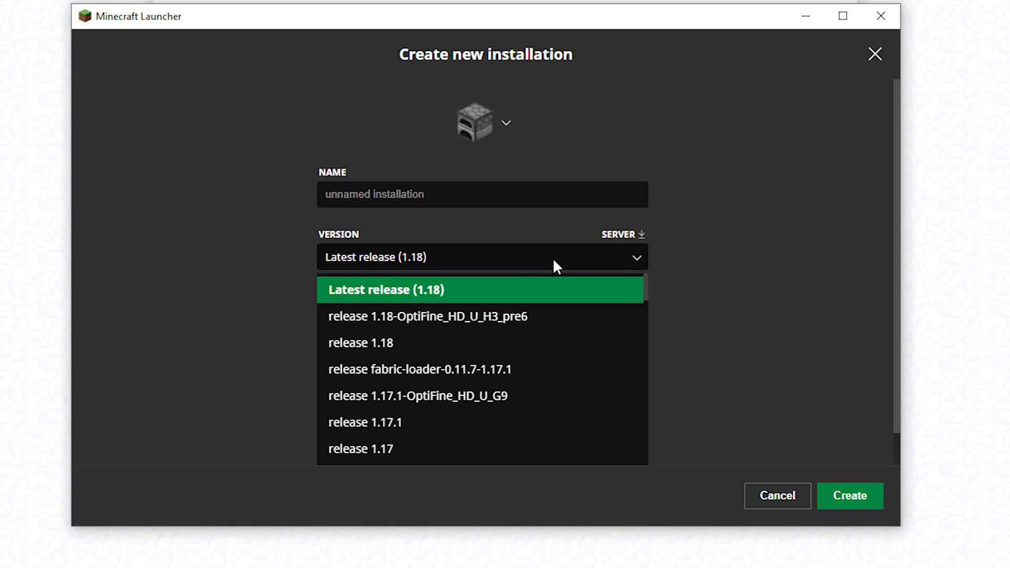
pyautogui.click(395, 318)
pyautogui.click(401, 187)
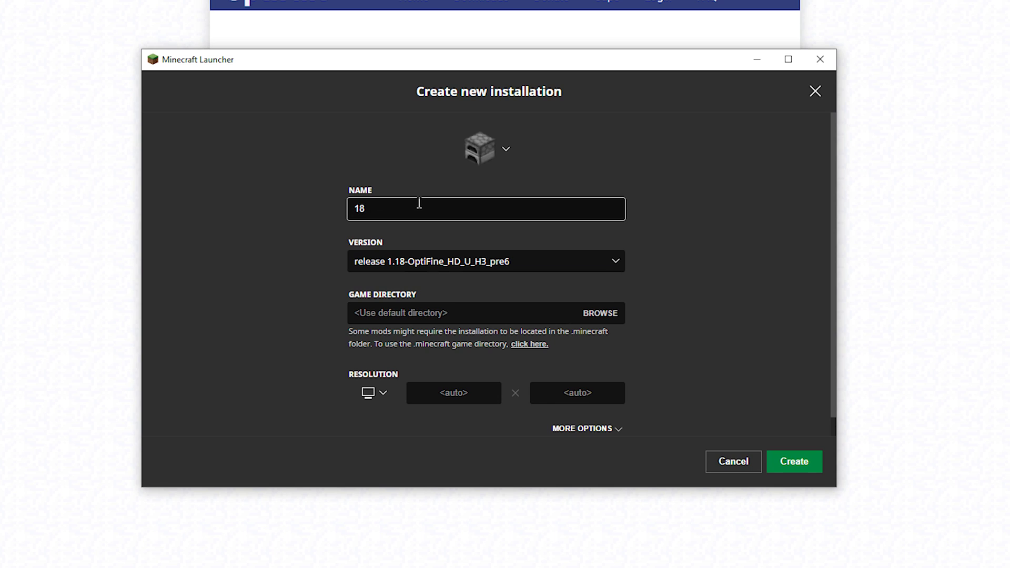
pyautogui.write('18 ')
pyautogui.write('opt')
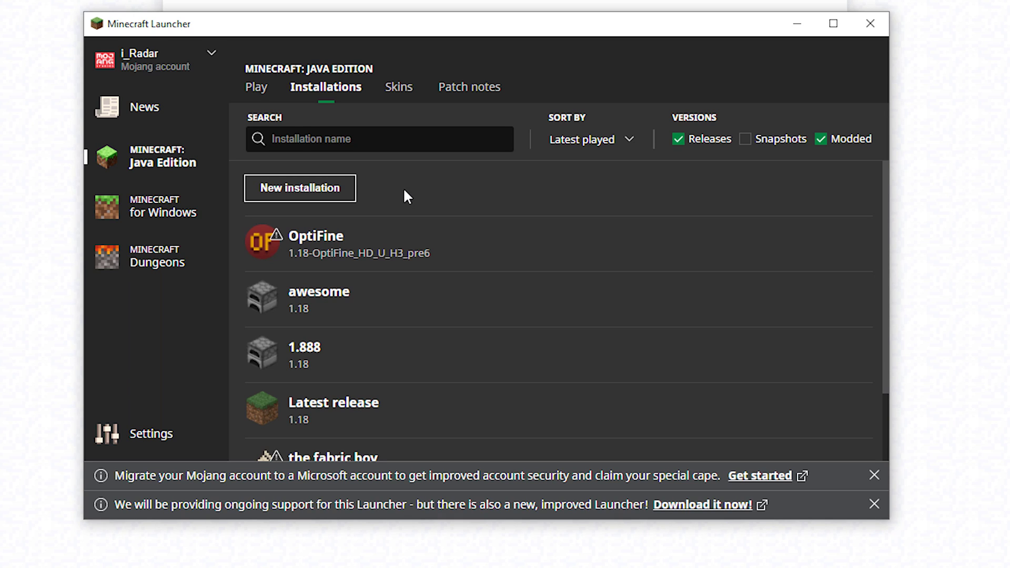
pyautogui.click(223, 86)
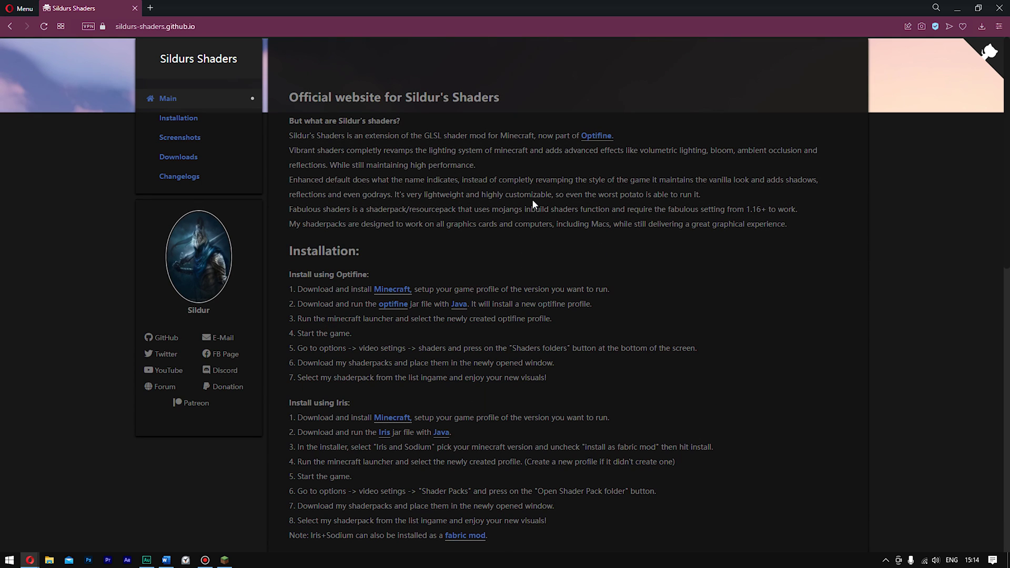
# - Download Sildur's Vibrant shaders v1.31 Extreme-Volumetric lighting from the Sildurs Shaders website, skipping the advertisement page
pyautogui.scroll(-15, 634, 290)
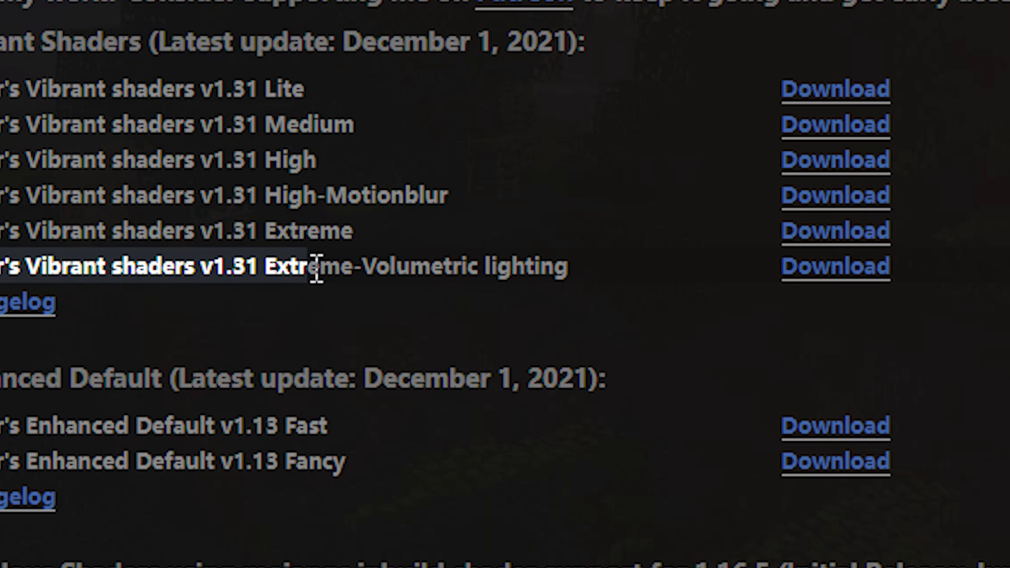
pyautogui.moveTo(316, 269); pyautogui.dragTo(568, 273)
pyautogui.click(602, 297)
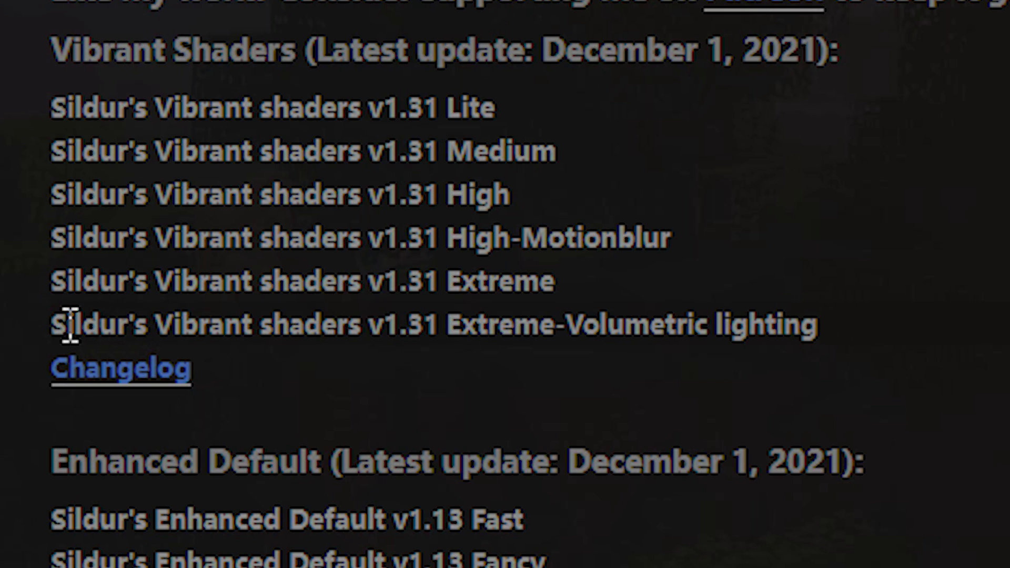
pyautogui.moveTo(52, 325); pyautogui.dragTo(397, 330)
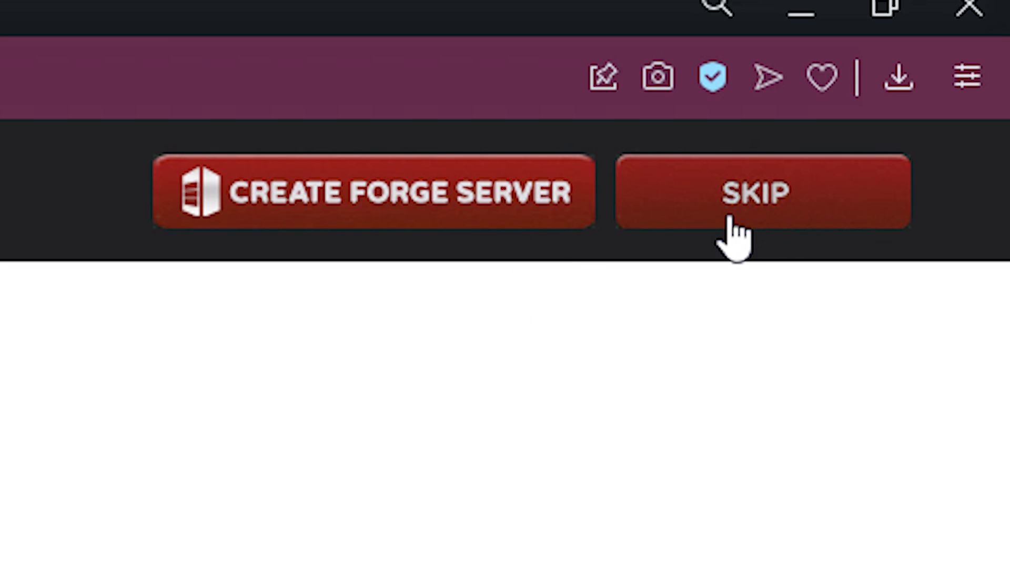
pyautogui.click(760, 203)
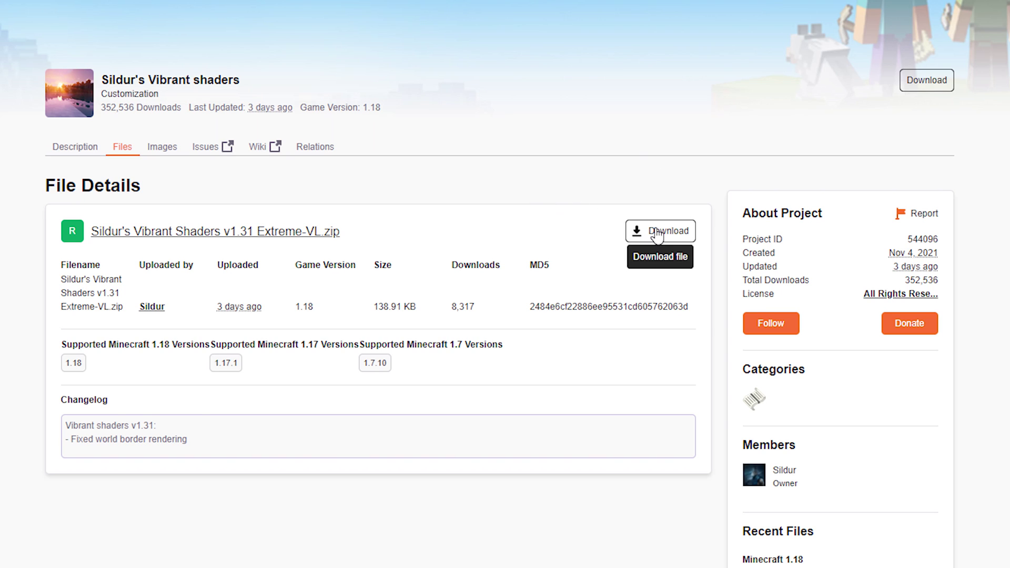
pyautogui.click(534, 171)
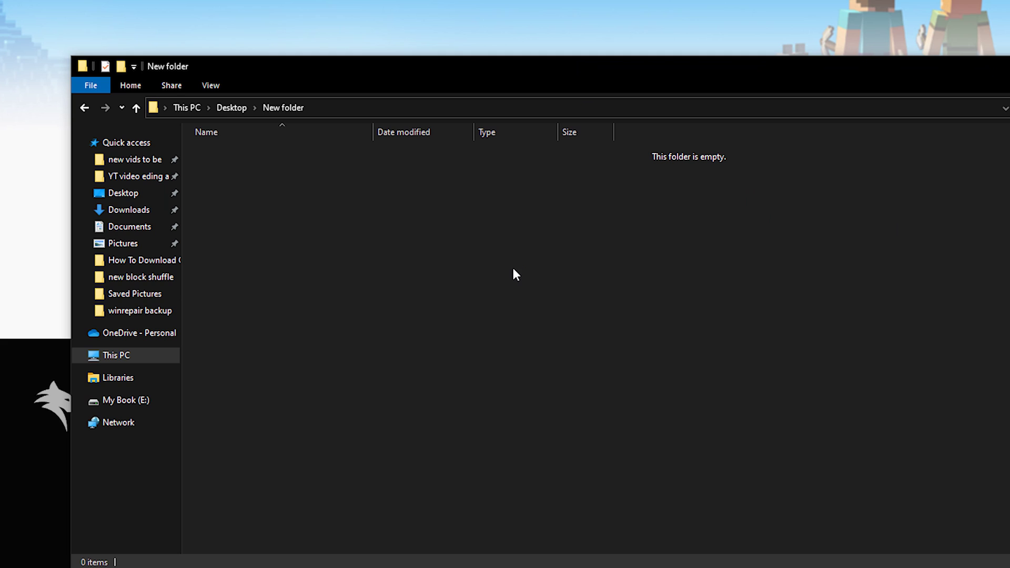
# - Paste the downloaded Sildur's Vibrant Shaders v1.31 zip into New folder on the Desktop
pyautogui.hotkey('ctrl', 'v')
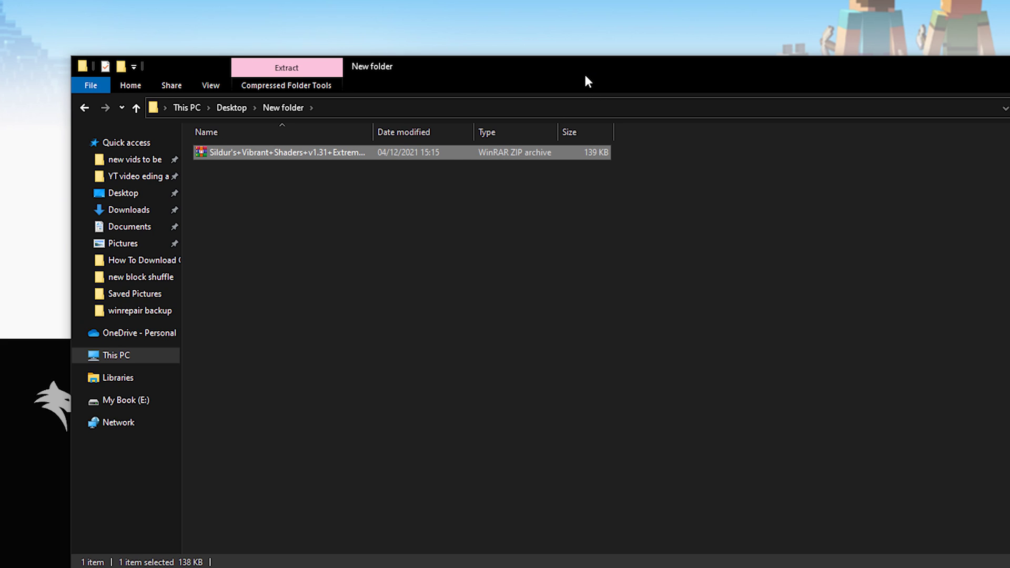
pyautogui.moveTo(588, 82); pyautogui.dragTo(372, 119)
pyautogui.click(974, 105)
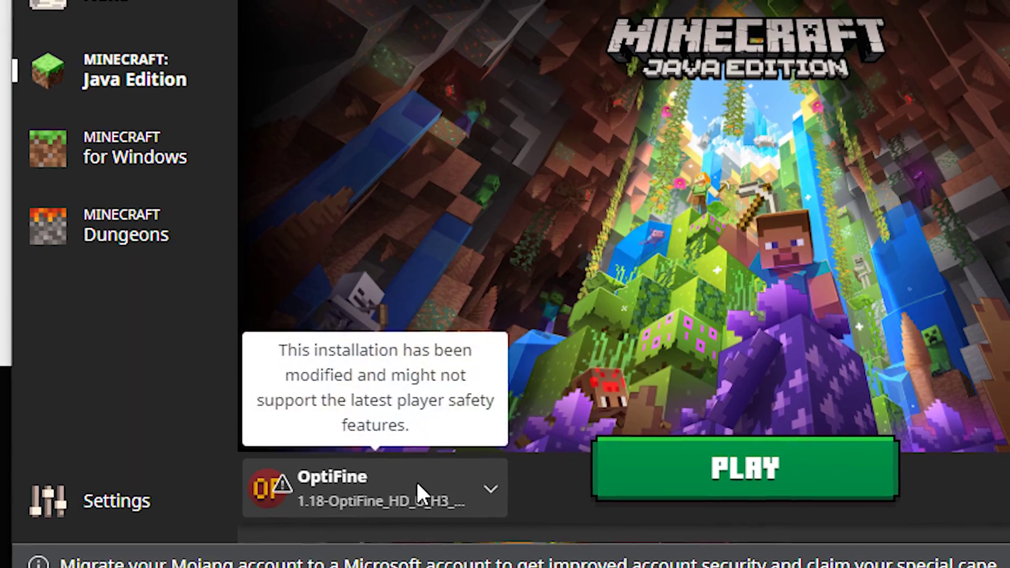
# - Launch the game with the "18 optif" installation
pyautogui.click(416, 481)
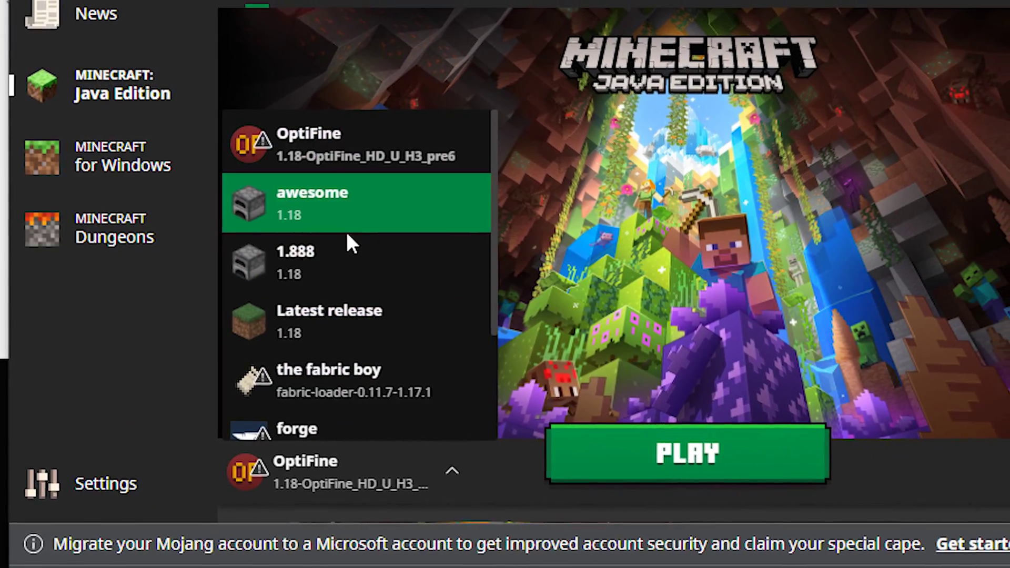
pyautogui.scroll(-3, 311, 342)
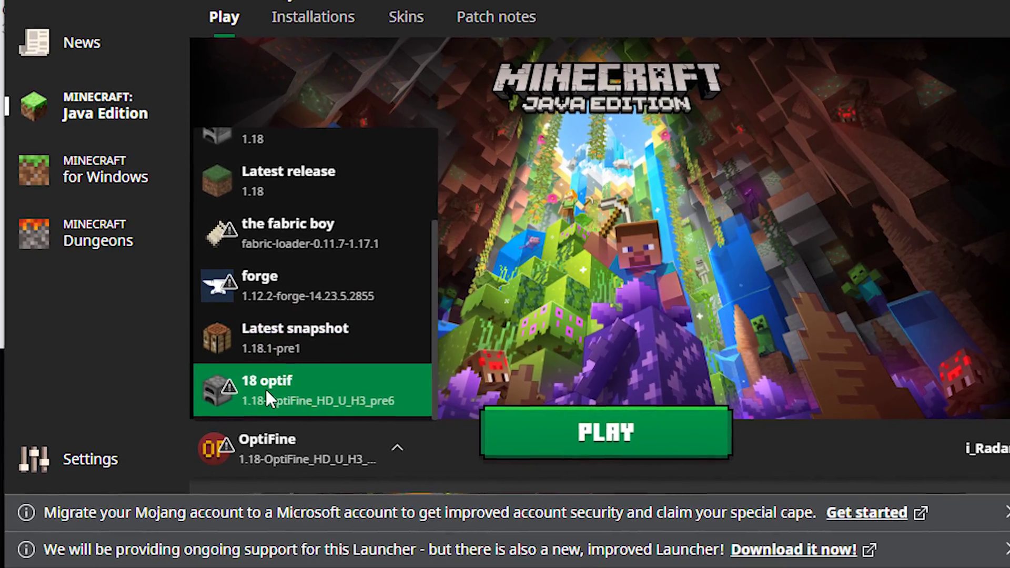
pyautogui.click(266, 387)
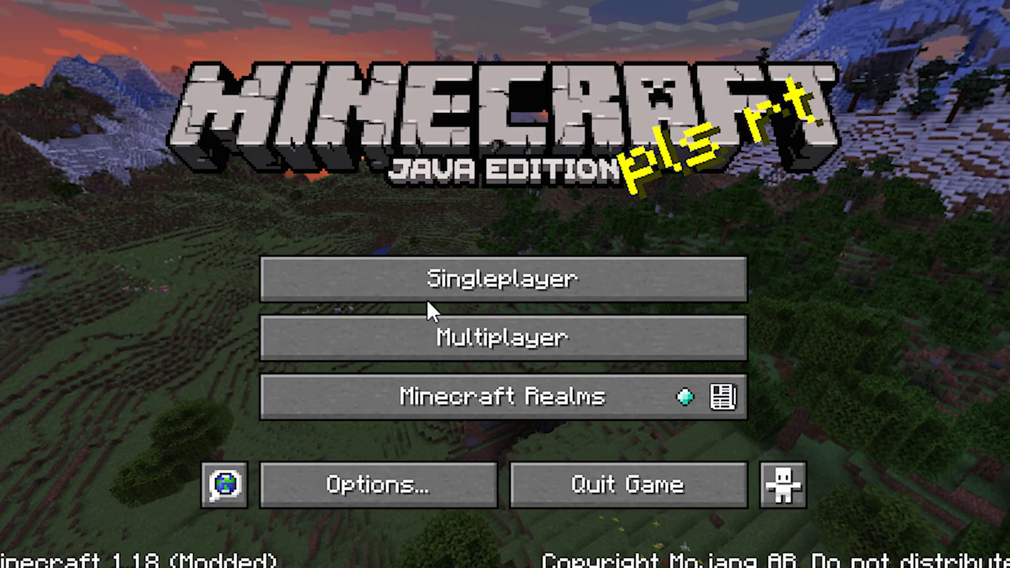
# - Create a new singleplayer world named "test" with the default settings and enter it
pyautogui.click(526, 266)
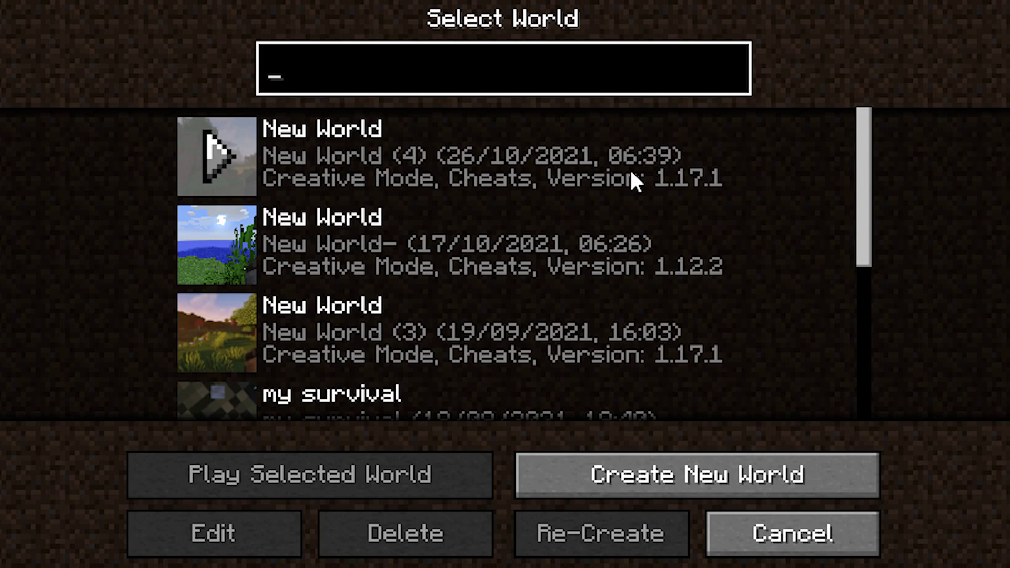
pyautogui.press('Return')
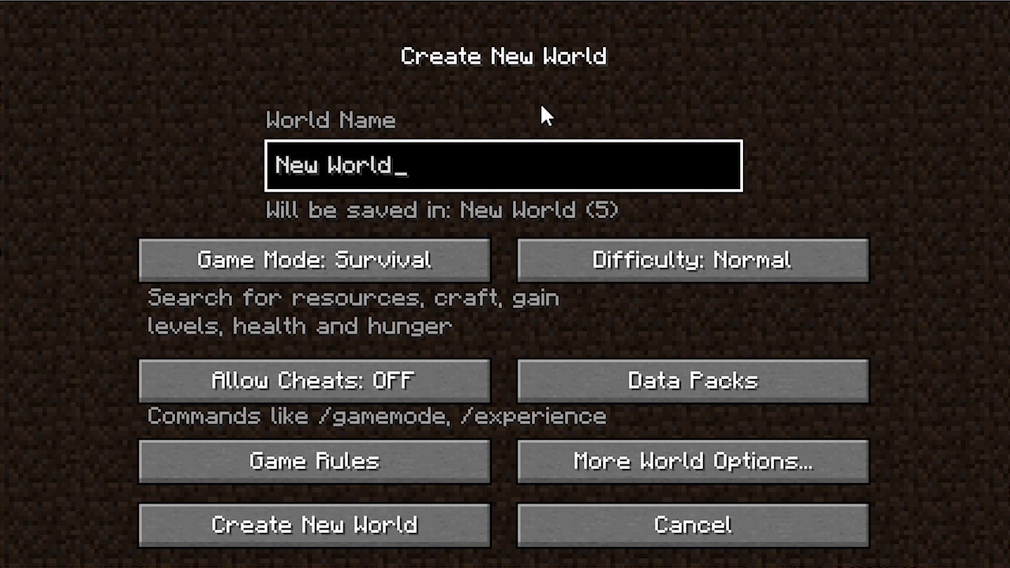
pyautogui.press('BackSpace')
pyautogui.press('BackSpace')
pyautogui.press('BackSpace')
pyautogui.press('BackSpace')
pyautogui.press('BackSpace')
pyautogui.press('BackSpace')
pyautogui.press('BackSpace')
pyautogui.press('BackSpace')
pyautogui.press('BackSpace')
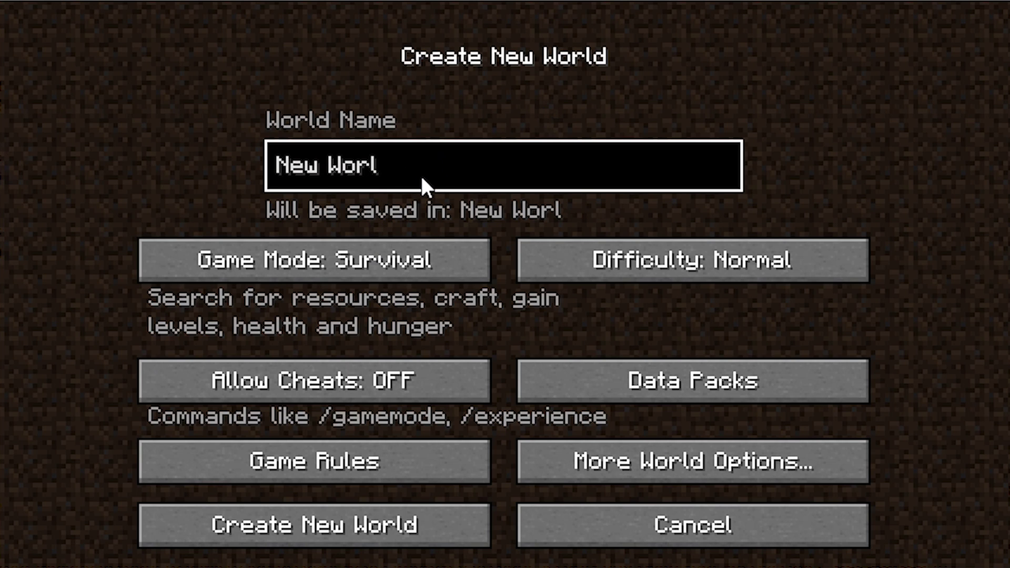
pyautogui.write('test')
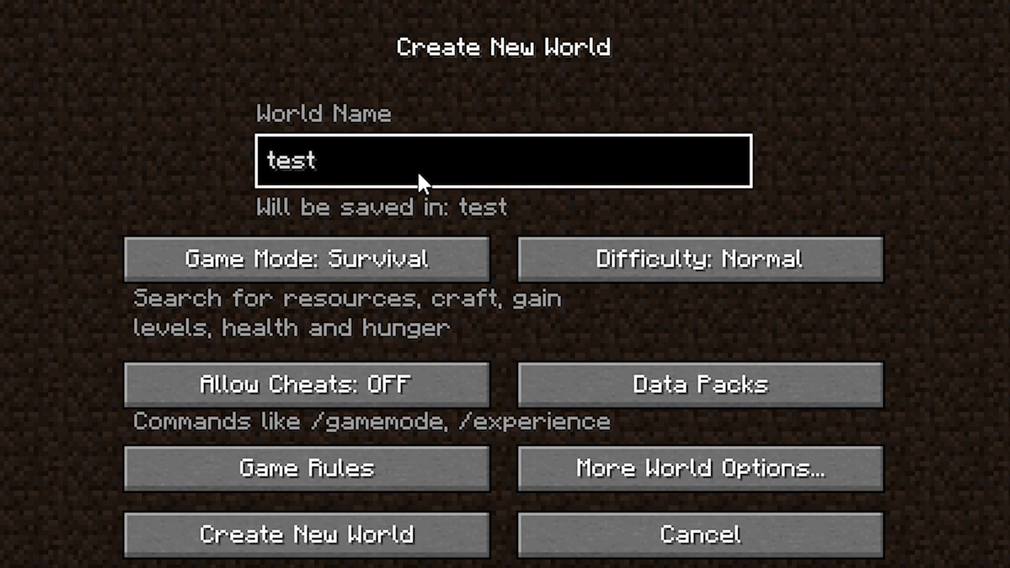
pyautogui.press('Return')
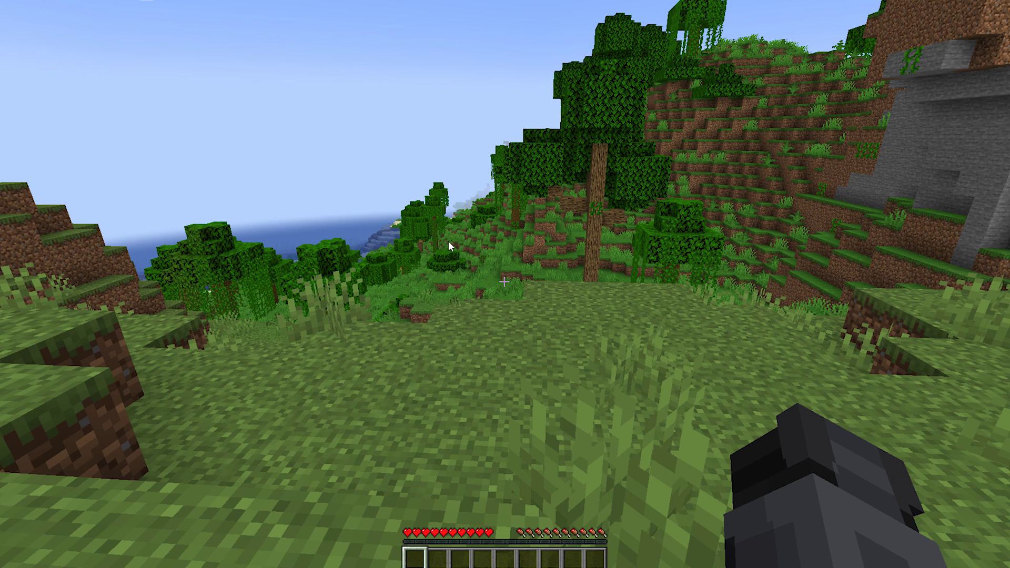
# - Pause the game and open the shaders folder from the shader section of the video settings
pyautogui.press('w')
pyautogui.press('Escape')
pyautogui.click(448, 241)
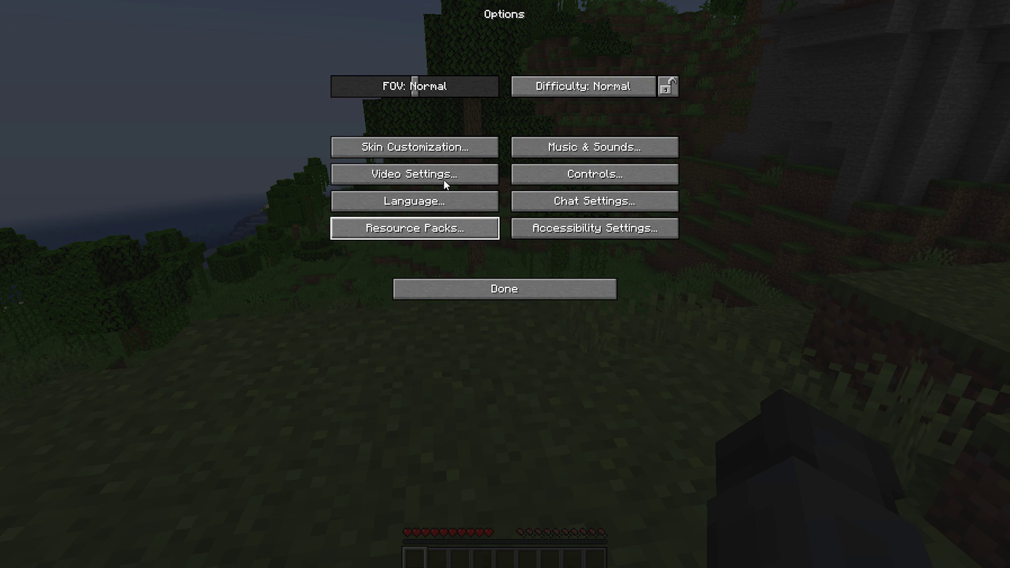
pyautogui.click(444, 178)
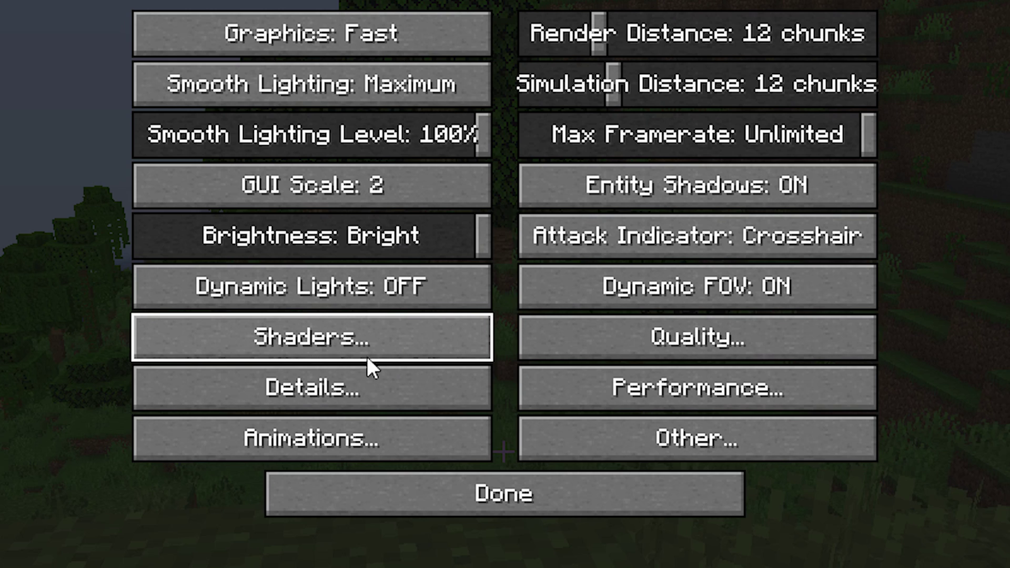
pyautogui.click(296, 347)
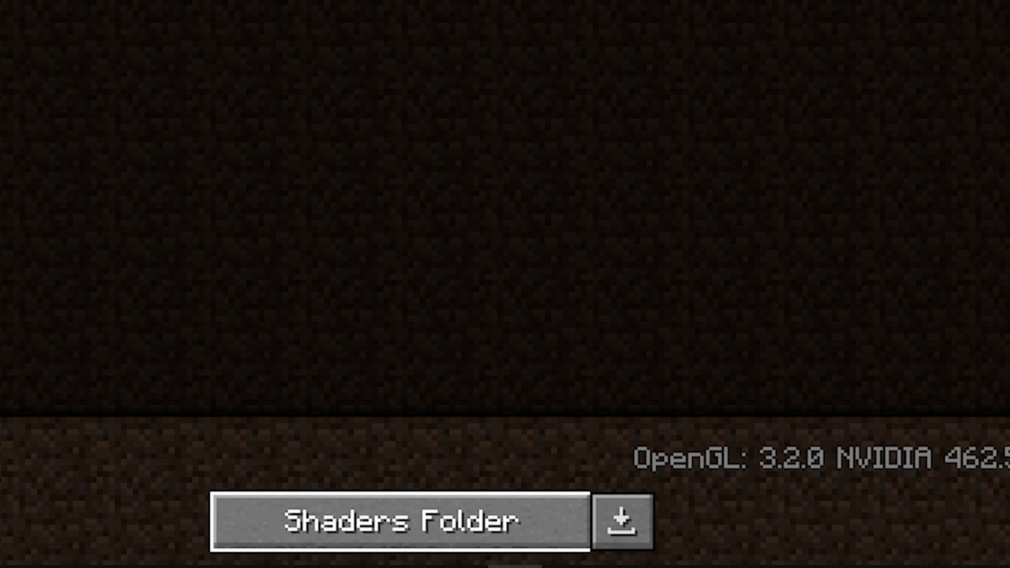
pyautogui.click(400, 521)
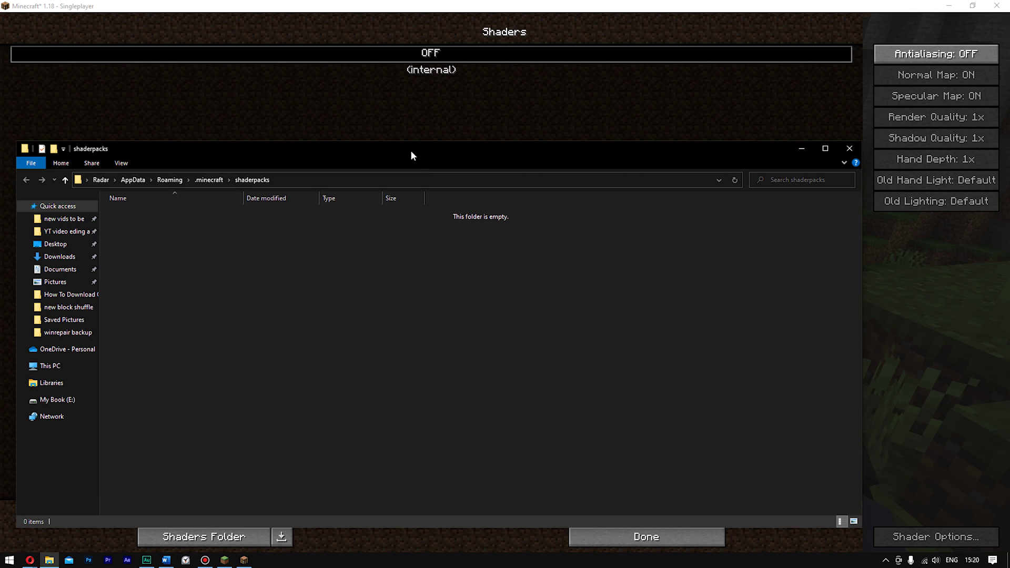
# - Copy the Sildur's Vibrant Shaders v1.31 zip from New folder on the Desktop
pyautogui.moveTo(410, 153); pyautogui.dragTo(511, 92)
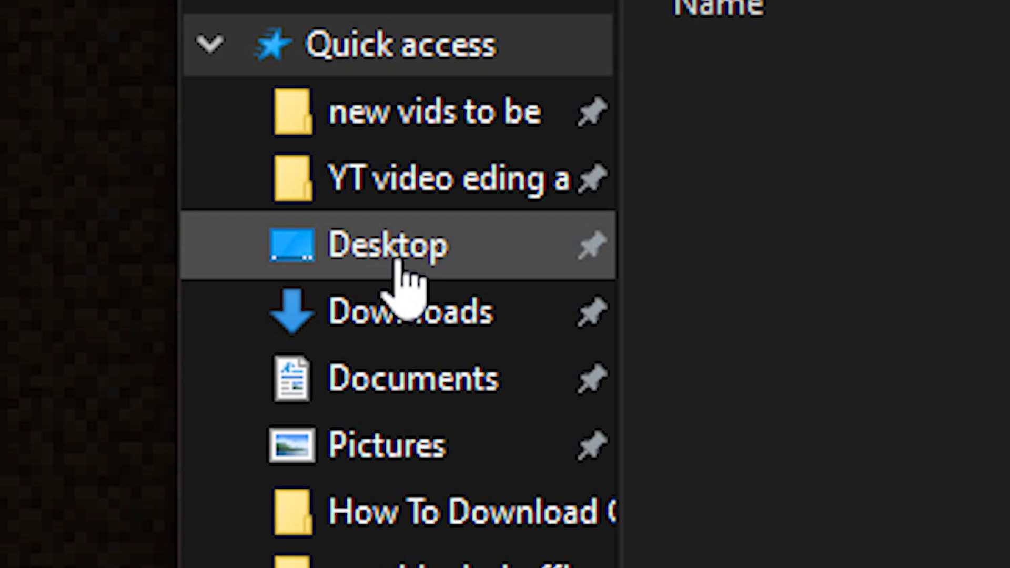
pyautogui.click(163, 191)
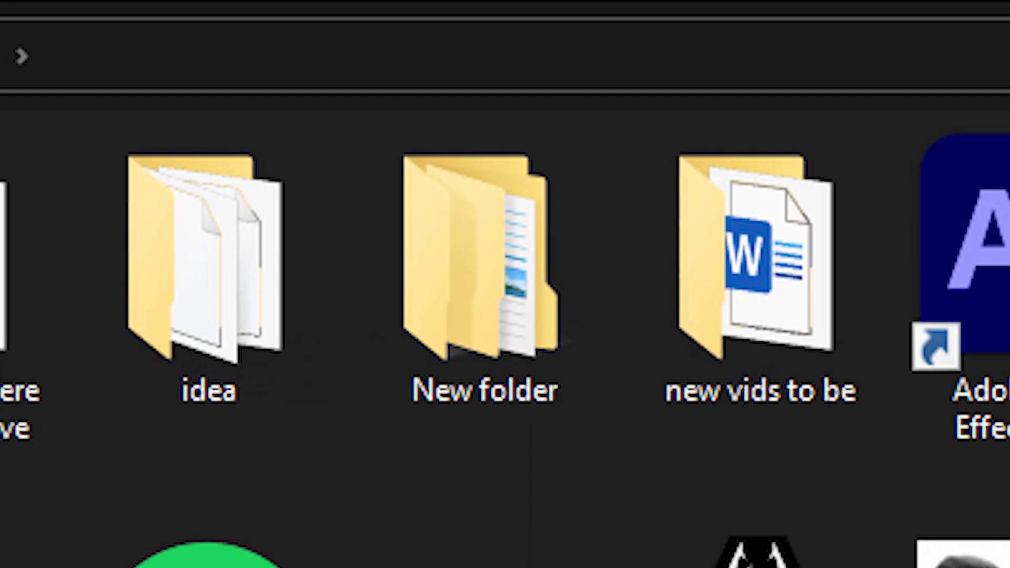
pyautogui.doubleClick(518, 284)
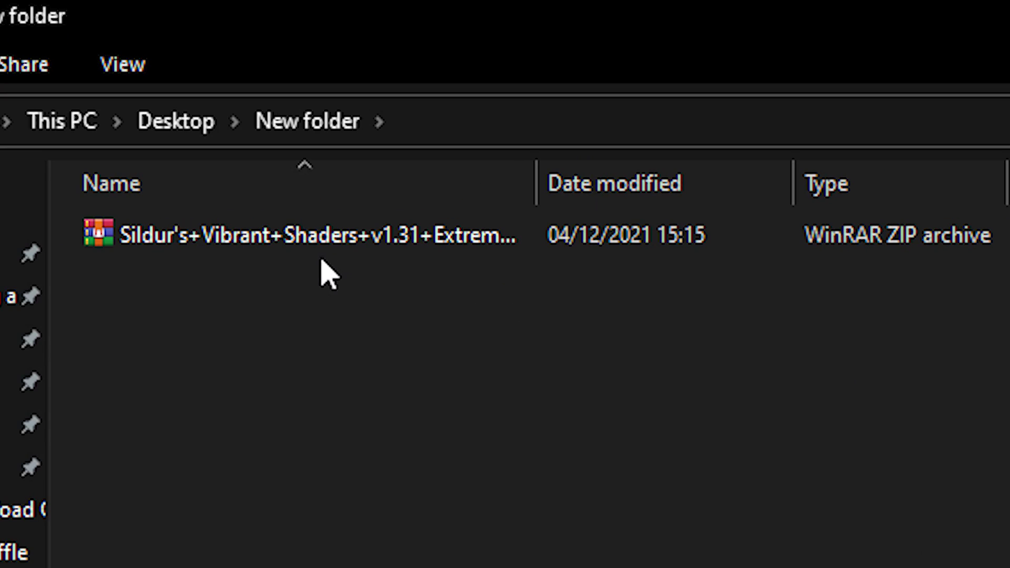
pyautogui.click(302, 257)
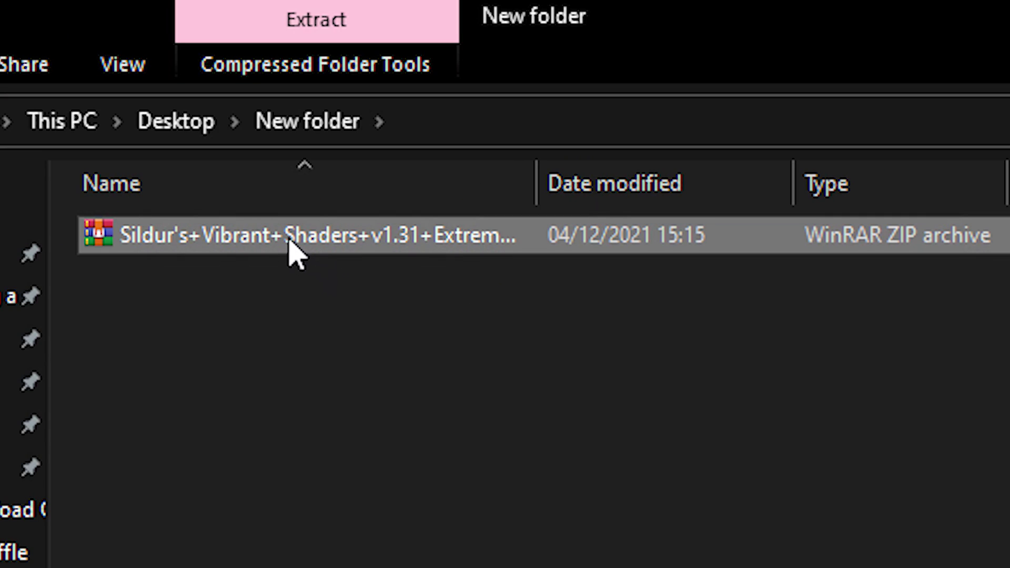
pyautogui.rightClick(289, 240)
pyautogui.click(160, 380)
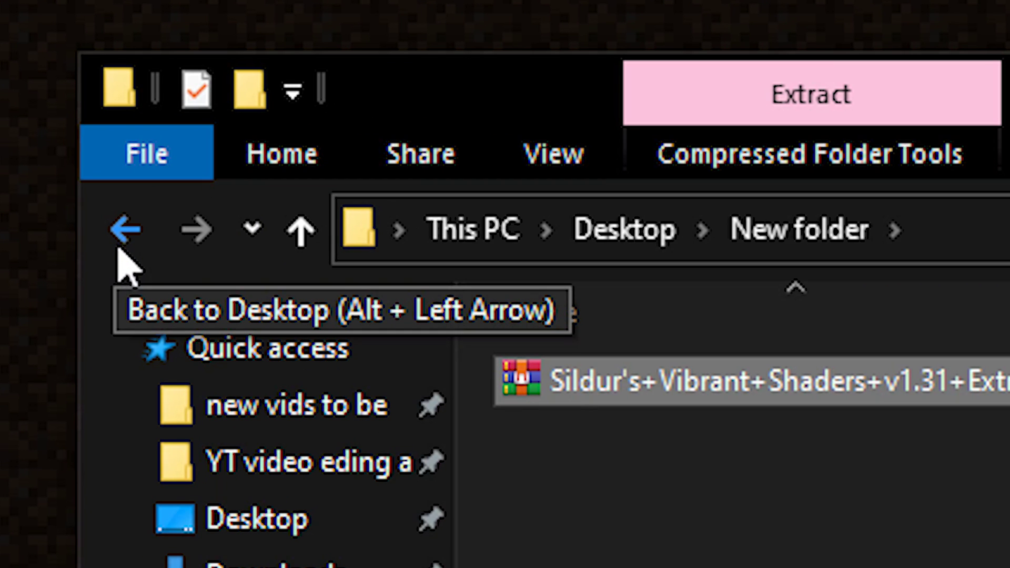
# - Go back to the shaderpacks folder and paste the Sildur's Vibrant Shaders v1.31 zip into it
pyautogui.click(120, 247)
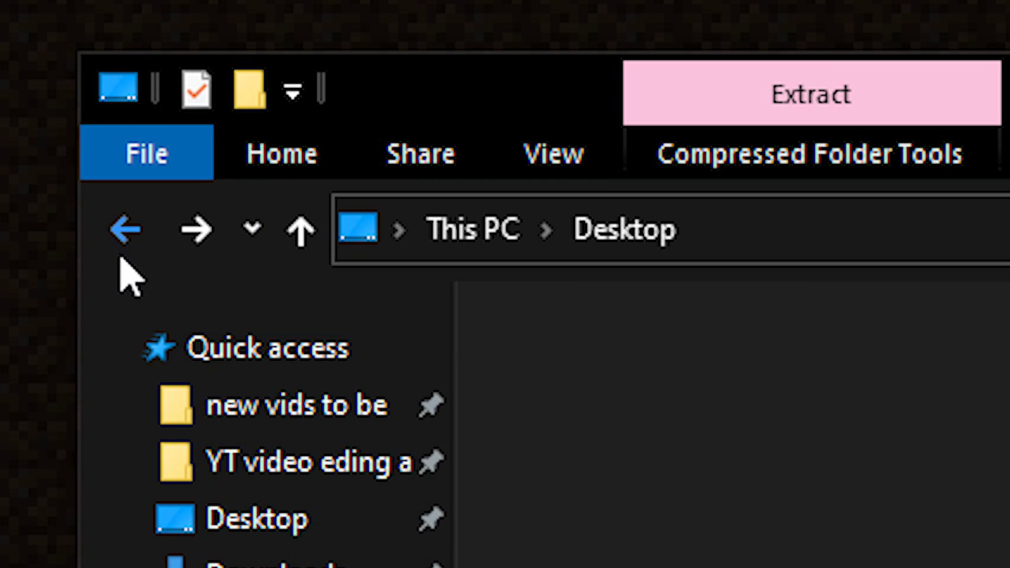
pyautogui.click(124, 241)
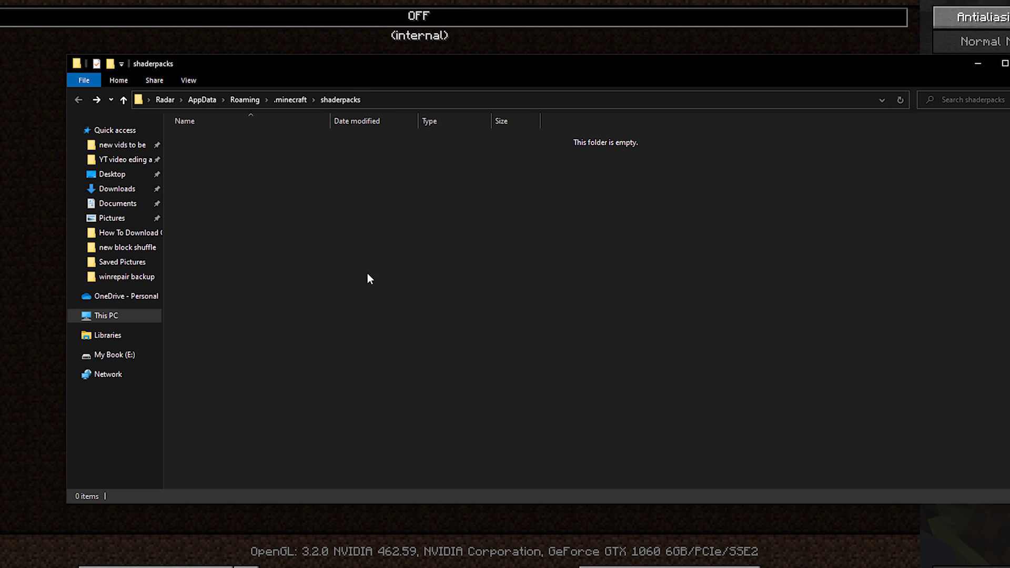
pyautogui.rightClick(310, 230)
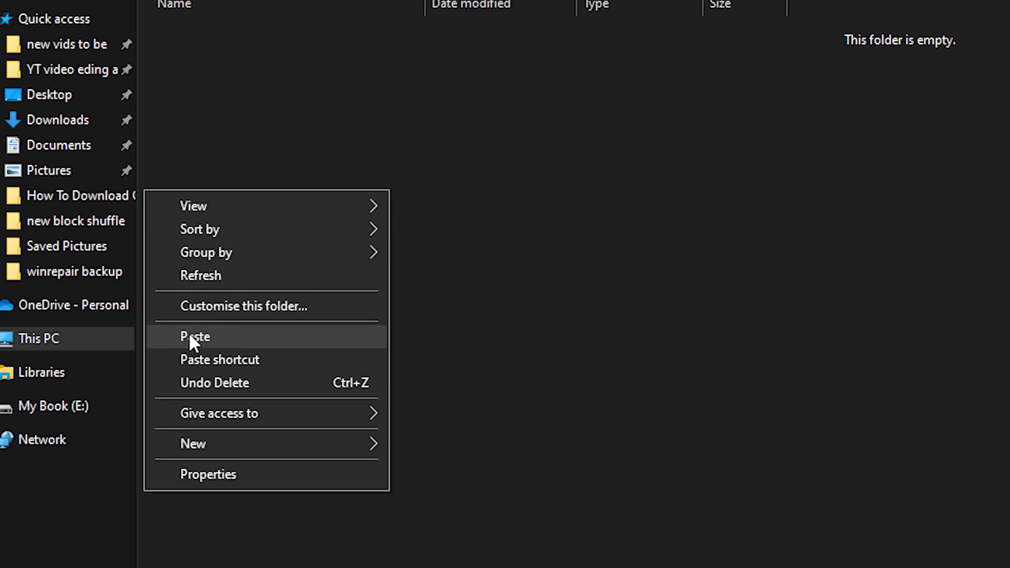
pyautogui.click(189, 338)
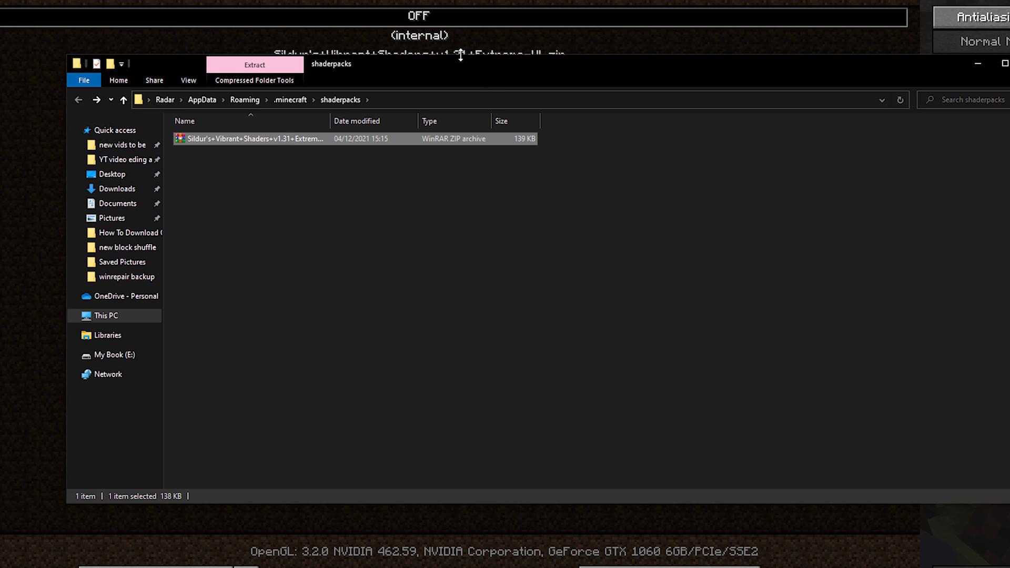
# - Close the shaderpacks folder window and activate the Sildur's Vibrant Shaders v1.31 Extreme-VL pack in the game
pyautogui.moveTo(462, 70); pyautogui.dragTo(412, 184)
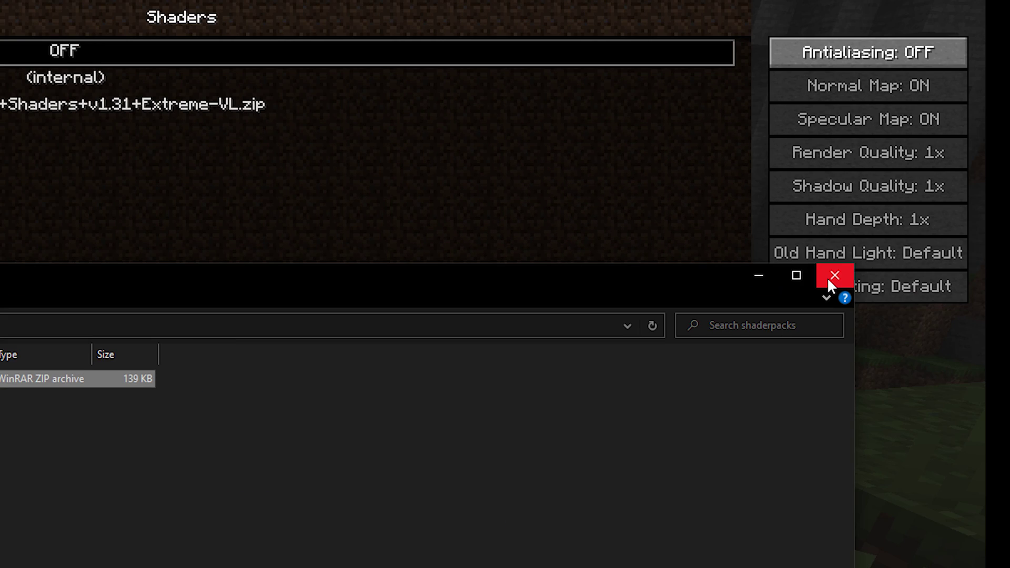
pyautogui.click(827, 276)
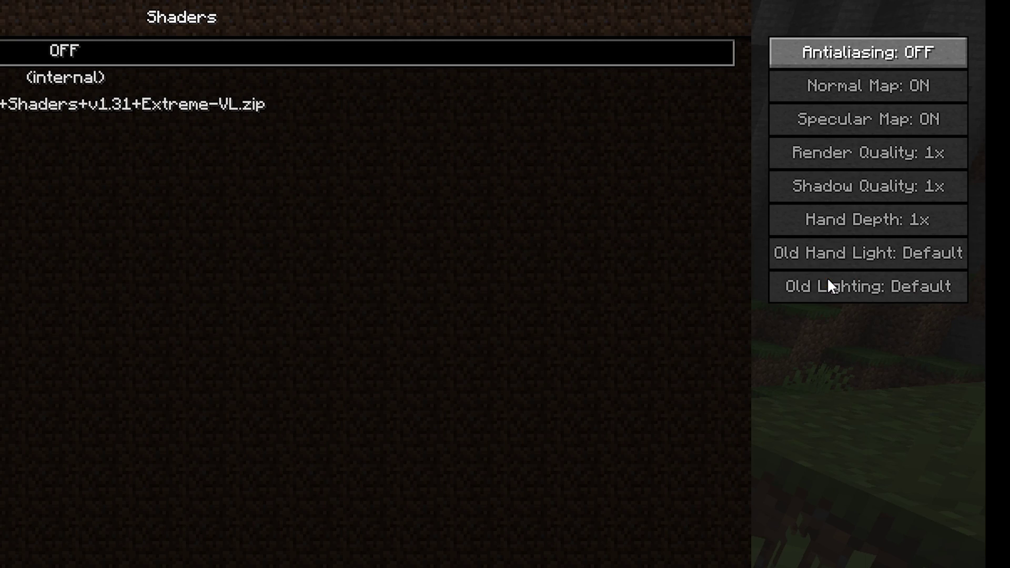
pyautogui.click(446, 103)
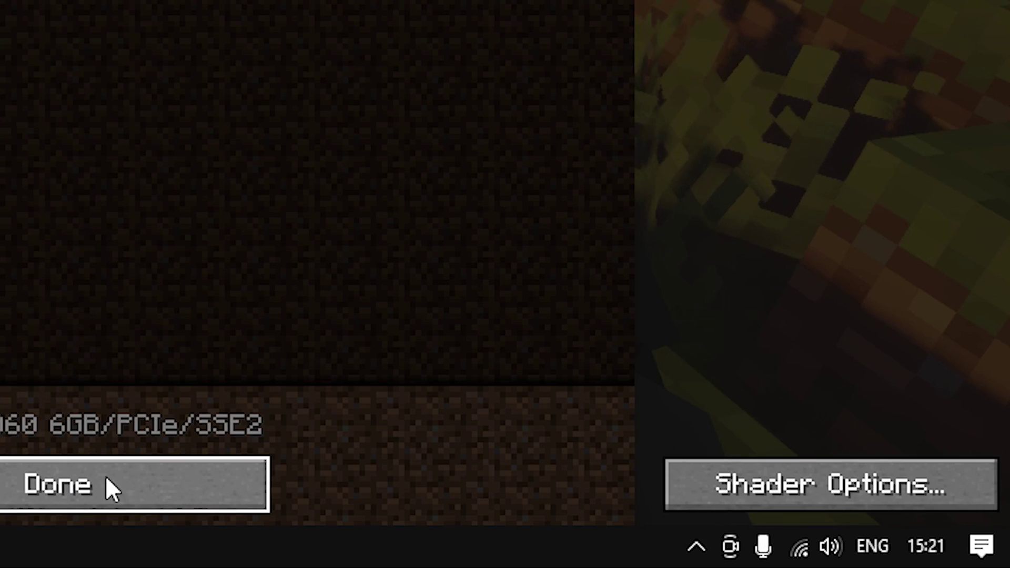
# - Turn on Motionblur in the shader options and set its blur strength to High
pyautogui.click(880, 476)
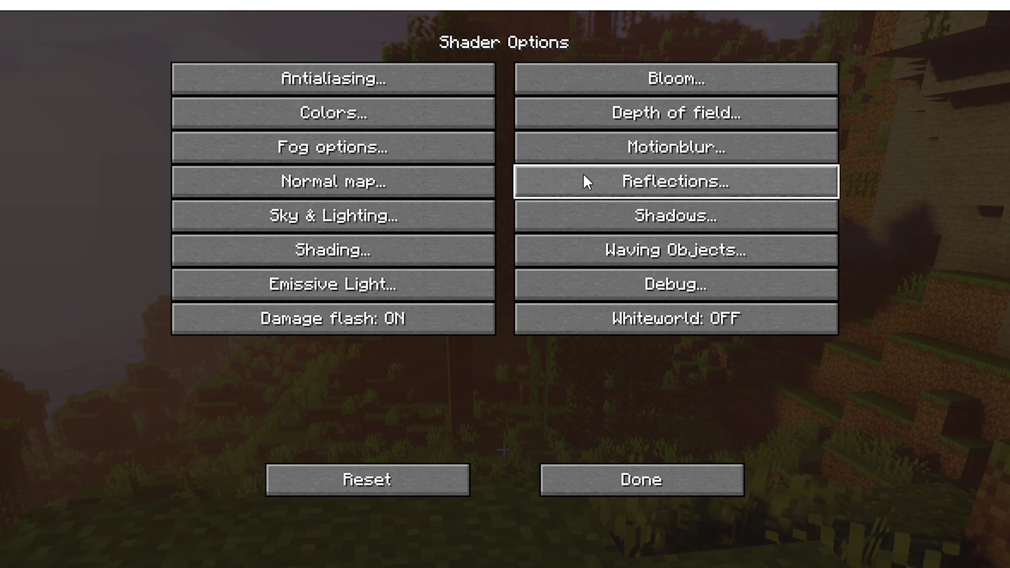
pyautogui.click(668, 146)
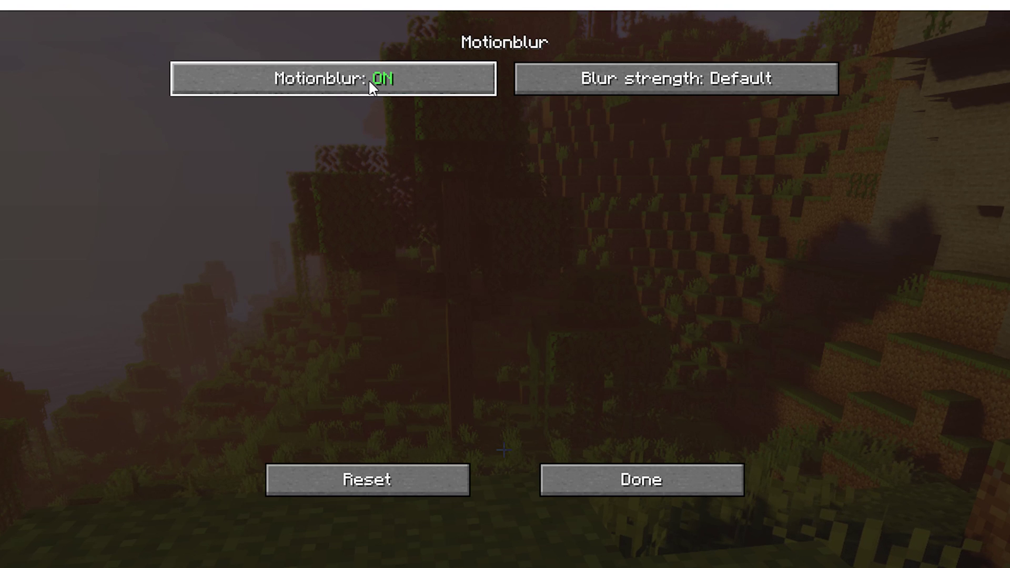
pyautogui.click(711, 84)
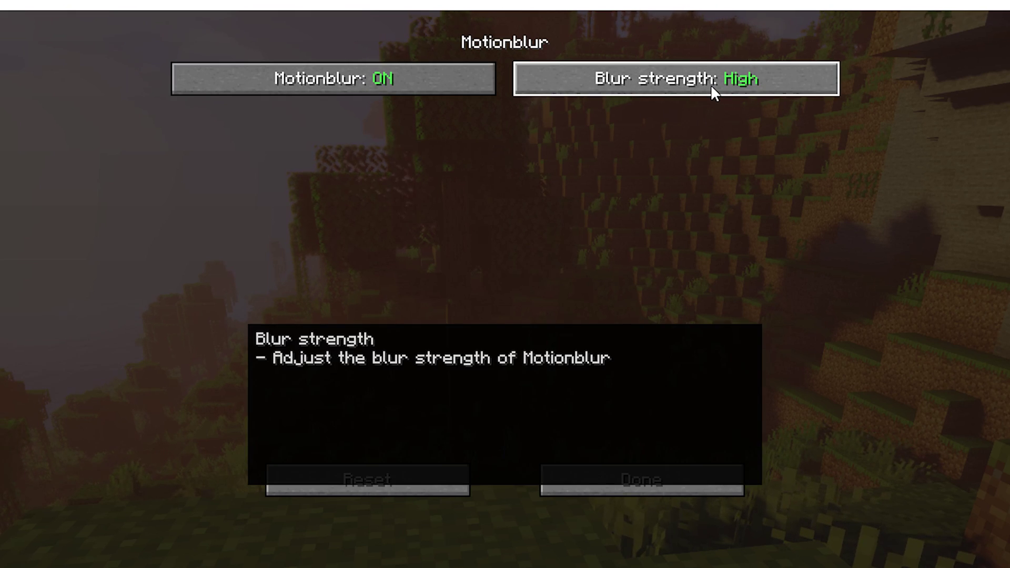
pyautogui.click(724, 87)
pyautogui.click(724, 87)
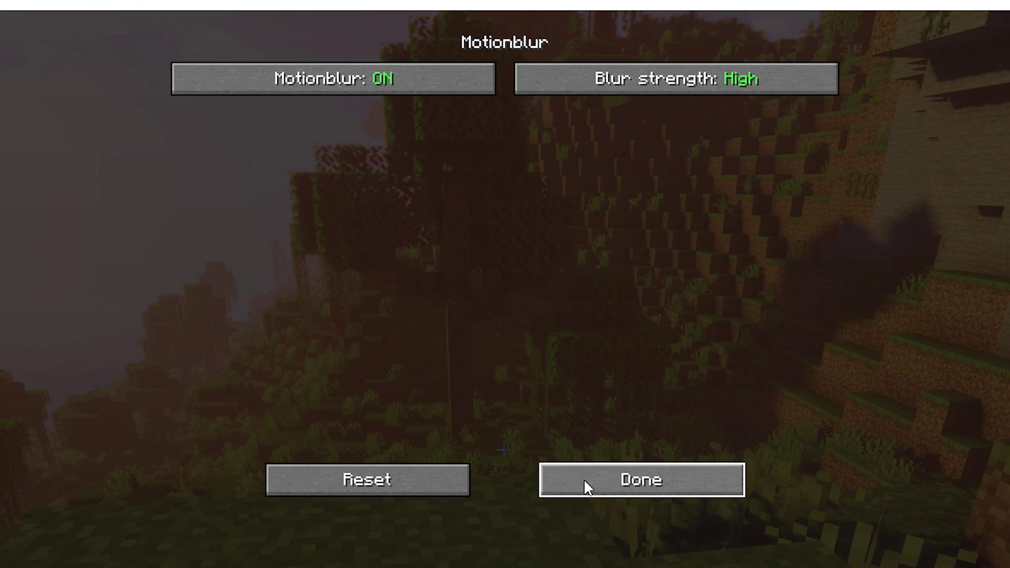
pyautogui.click(742, 493)
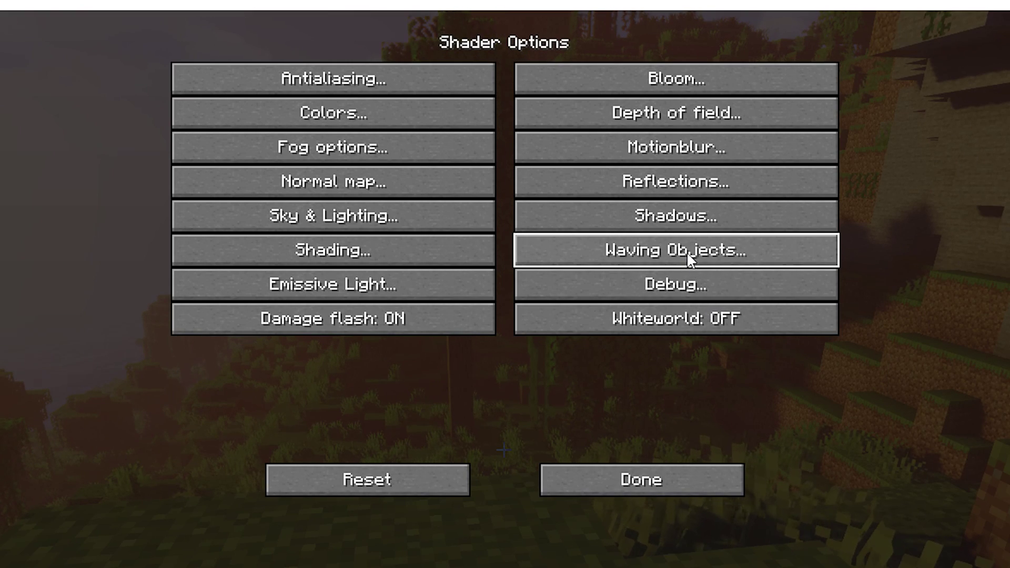
# - Set the animation speed of the shader's waving objects to 2.0
pyautogui.click(685, 253)
pyautogui.click(364, 84)
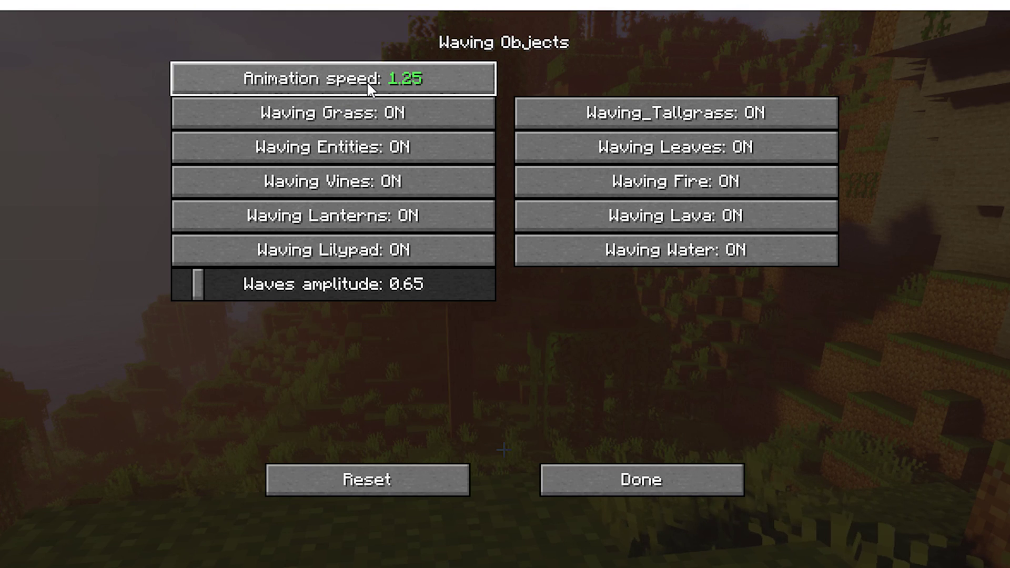
pyautogui.click(368, 84)
pyautogui.click(368, 84)
pyautogui.click(368, 84)
pyautogui.click(369, 84)
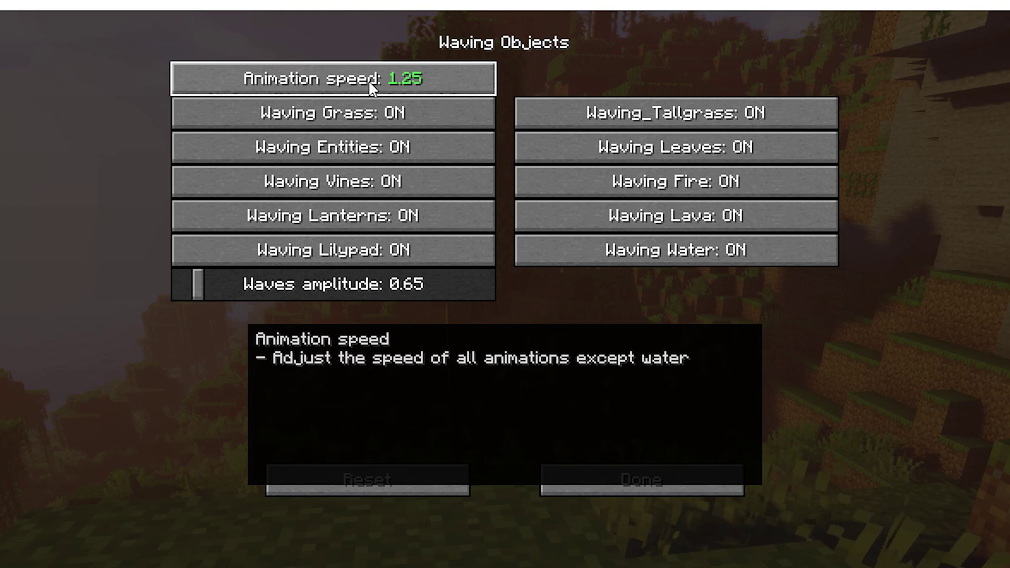
pyautogui.click(370, 84)
pyautogui.click(370, 84)
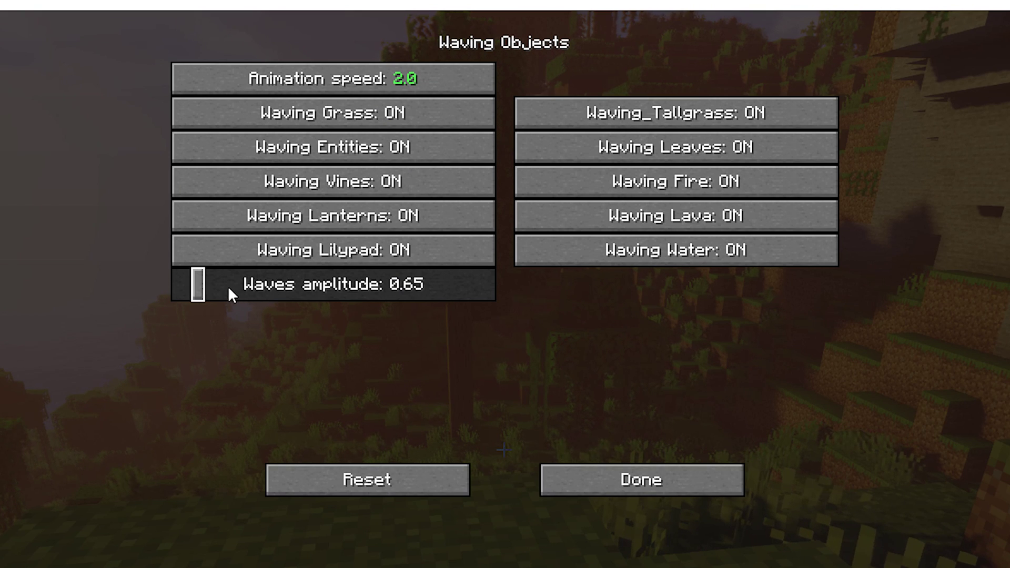
# - Set the waves amplitude to 2.05, then save the shader options and return to the game world
pyautogui.moveTo(228, 286); pyautogui.dragTo(535, 284)
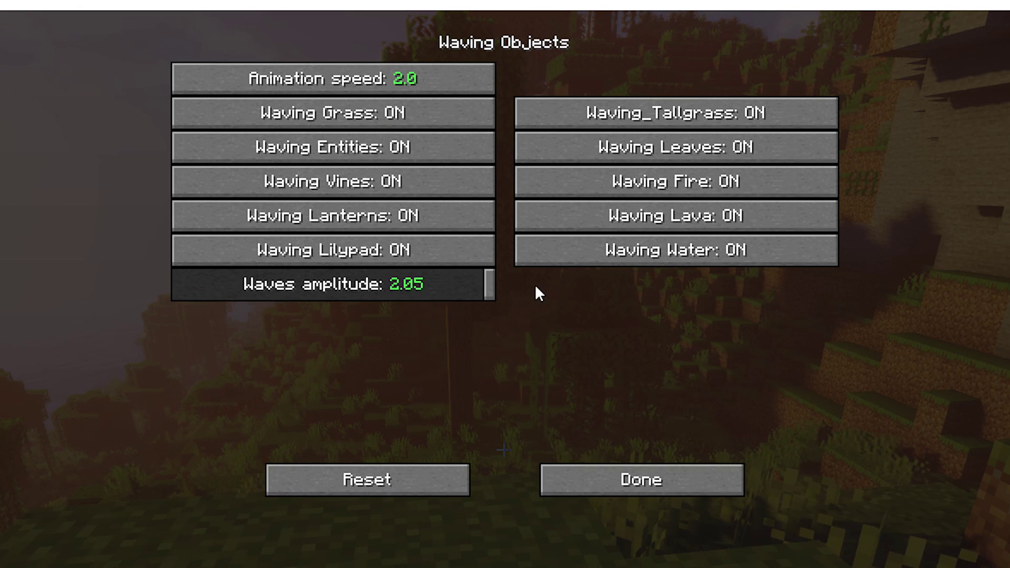
pyautogui.click(649, 487)
pyautogui.click(496, 491)
pyautogui.click(499, 462)
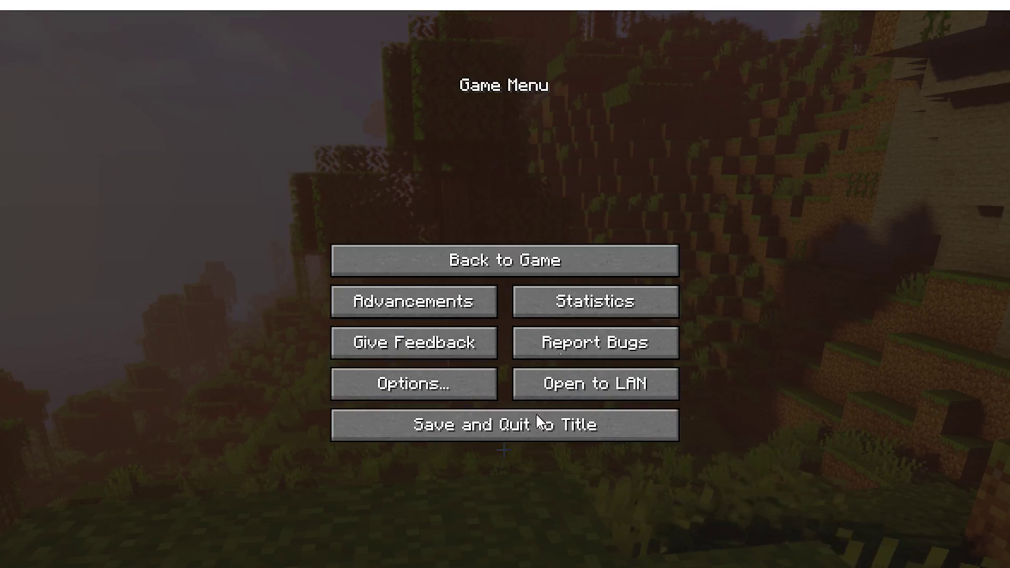
pyautogui.press('Escape')
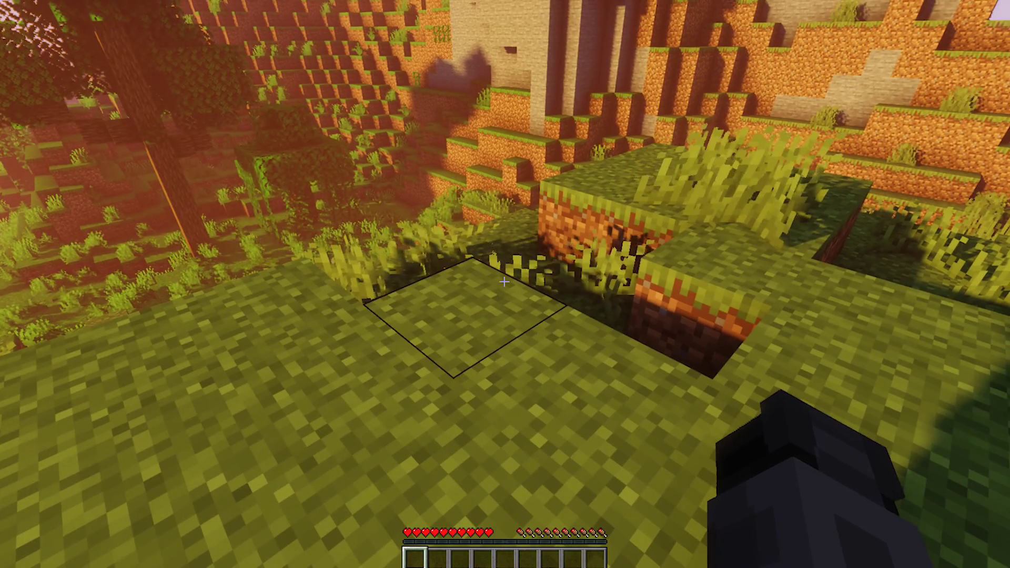